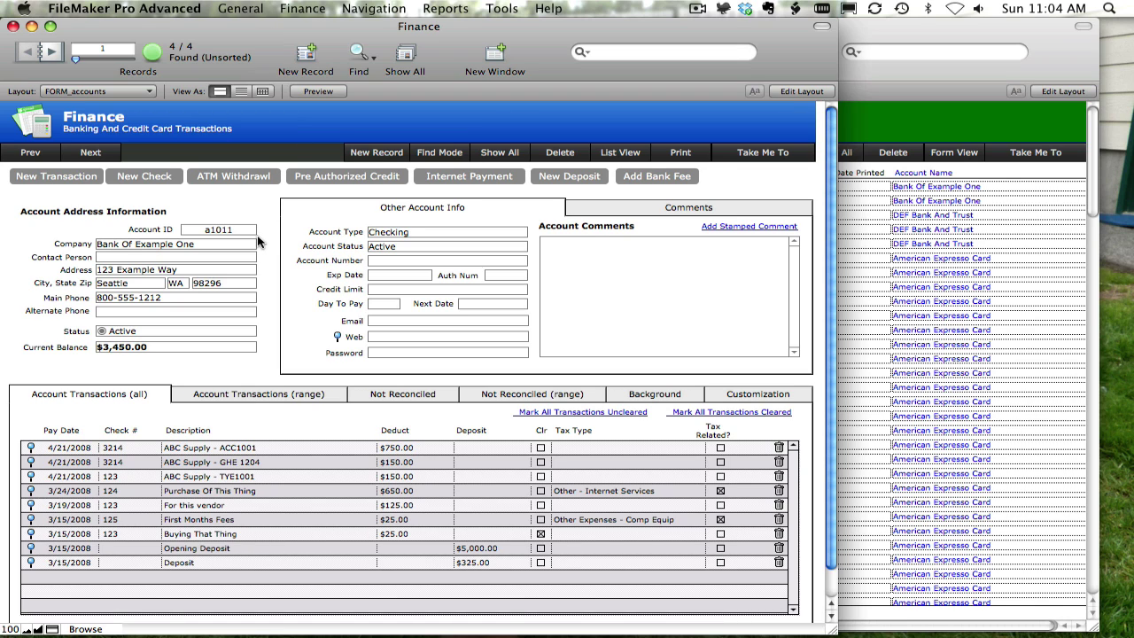
# Browse forward to the American Expresso Card account record and look over the Finance Transactions window alongside it.
pyautogui.click(53, 55)
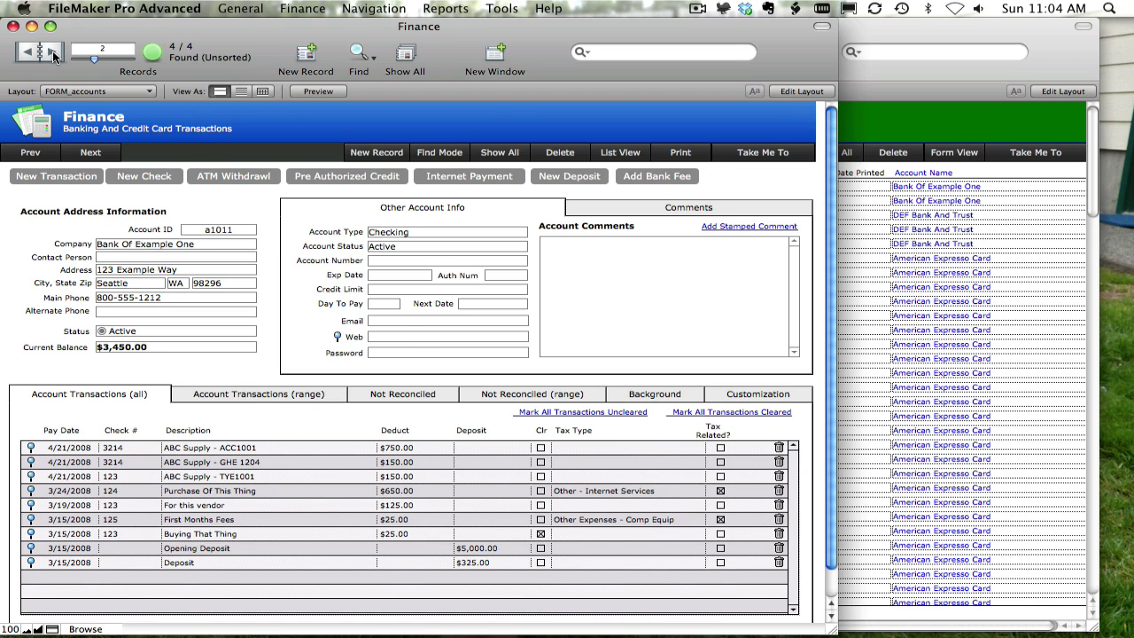
pyautogui.click(54, 55)
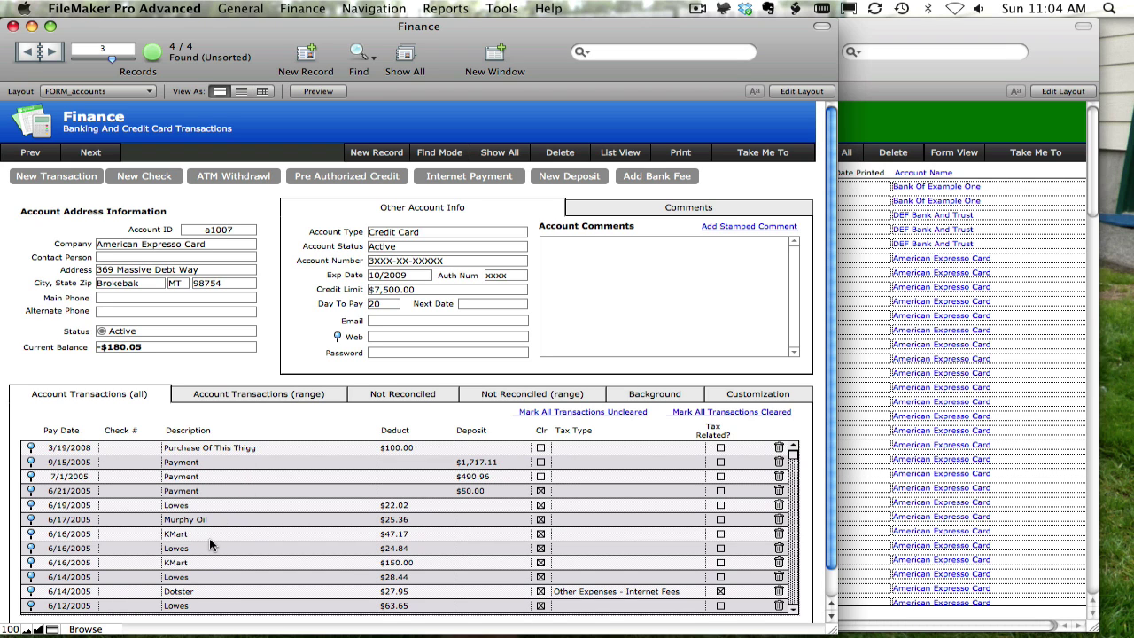
pyautogui.click(901, 78)
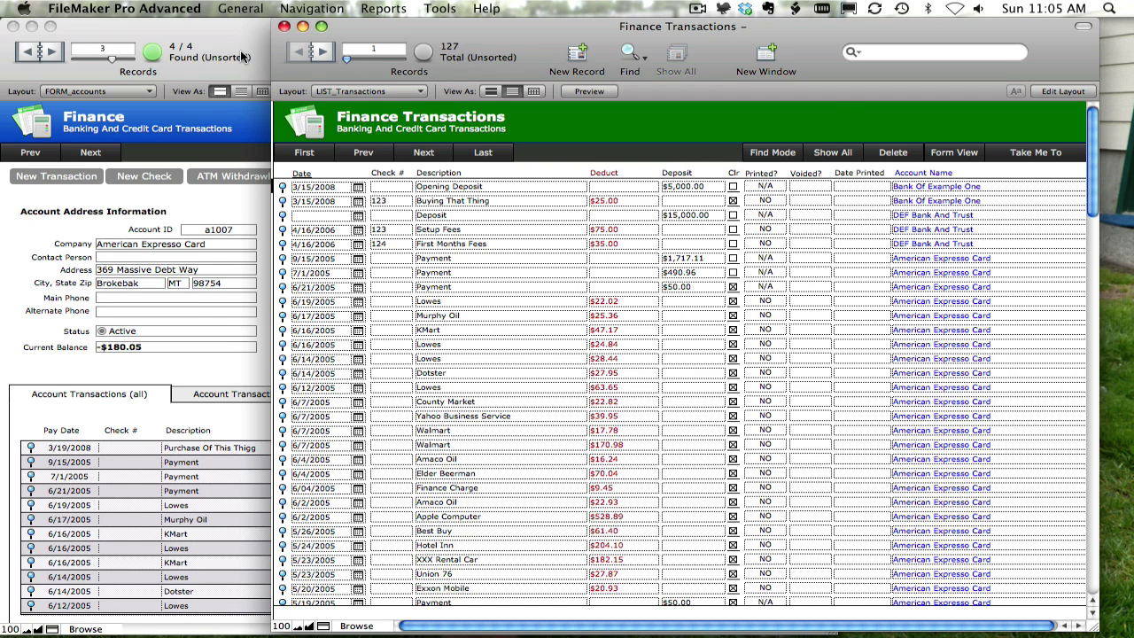
pyautogui.click(220, 69)
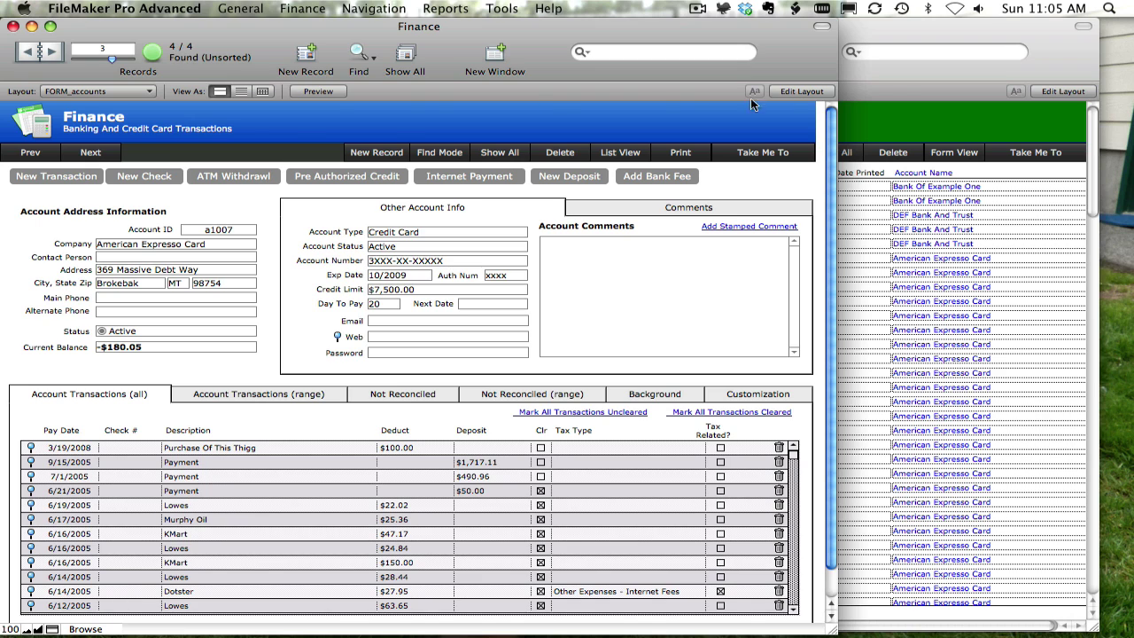
# Run a Quick Find for "Bank" in the Finance Transactions window.
pyautogui.click(907, 82)
pyautogui.click(902, 53)
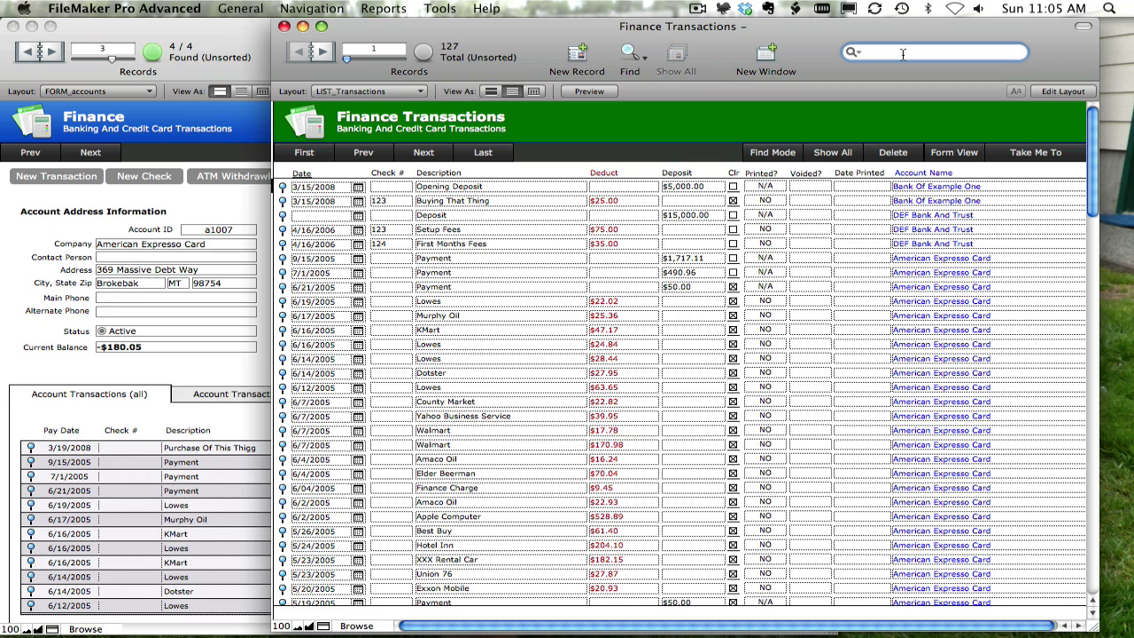
pyautogui.write('Ban')
pyautogui.press('Return')
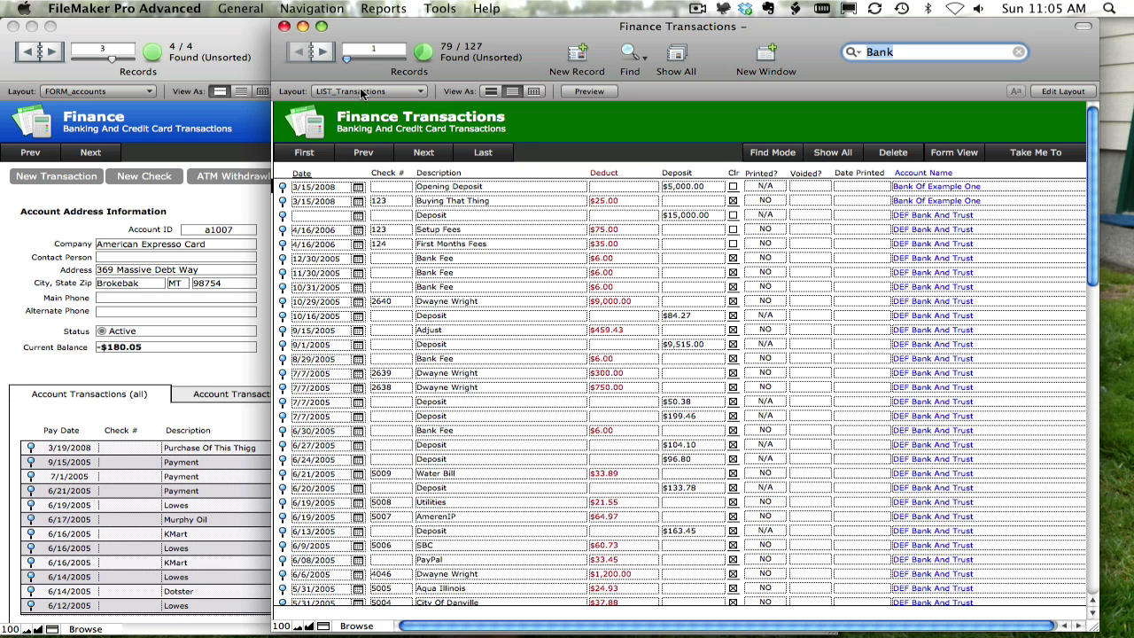
# In Layout mode, switch the Finance Transactions window to the LIST_transactions layout, and return to Browse mode.
pyautogui.press('super+l')
pyautogui.click(361, 92)
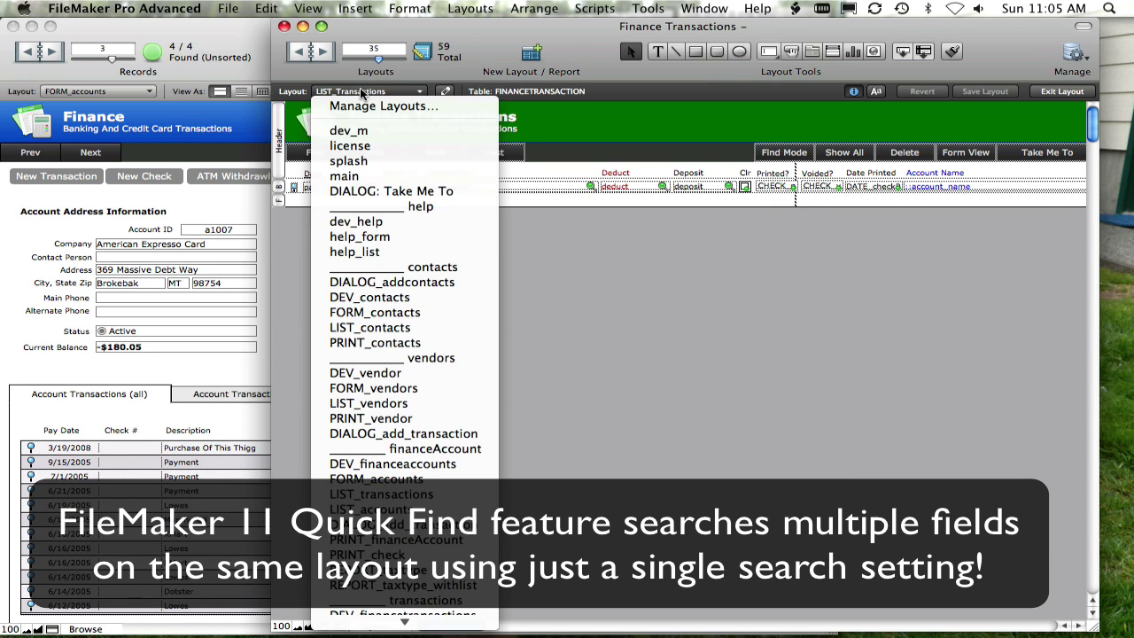
pyautogui.scroll(-5, 416, 425)
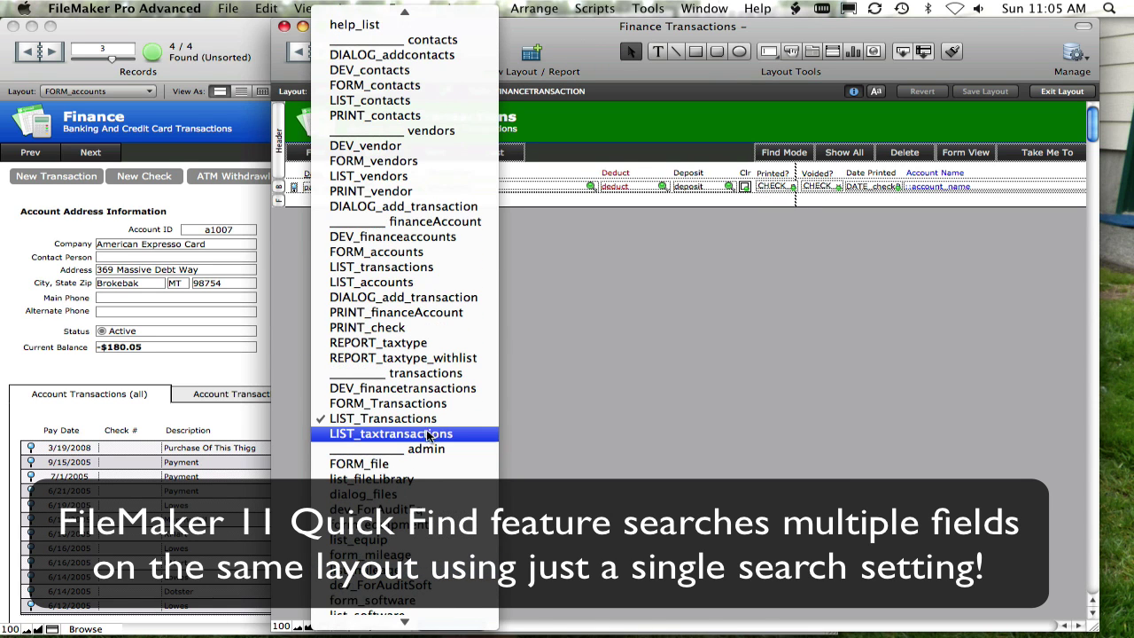
pyautogui.click(427, 435)
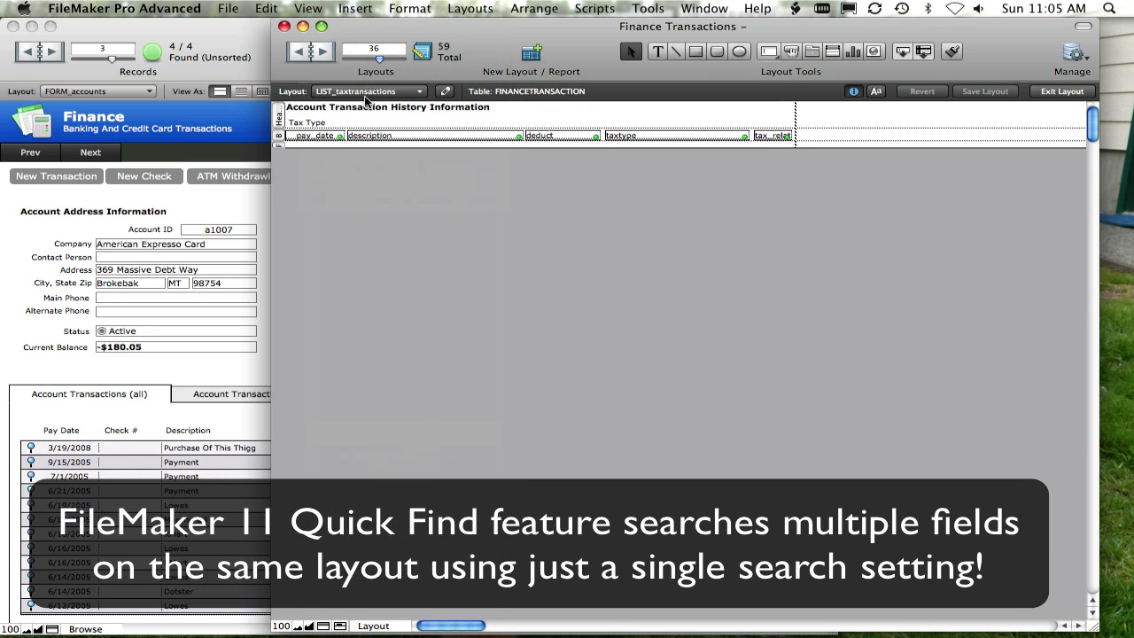
pyautogui.click(368, 95)
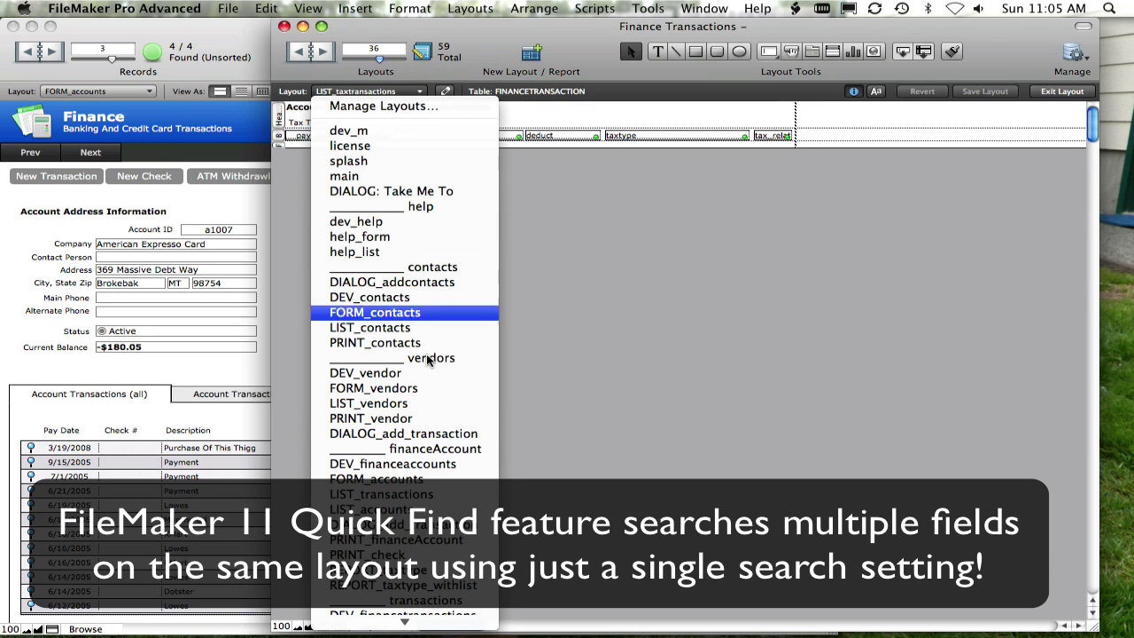
pyautogui.moveTo(460, 618)
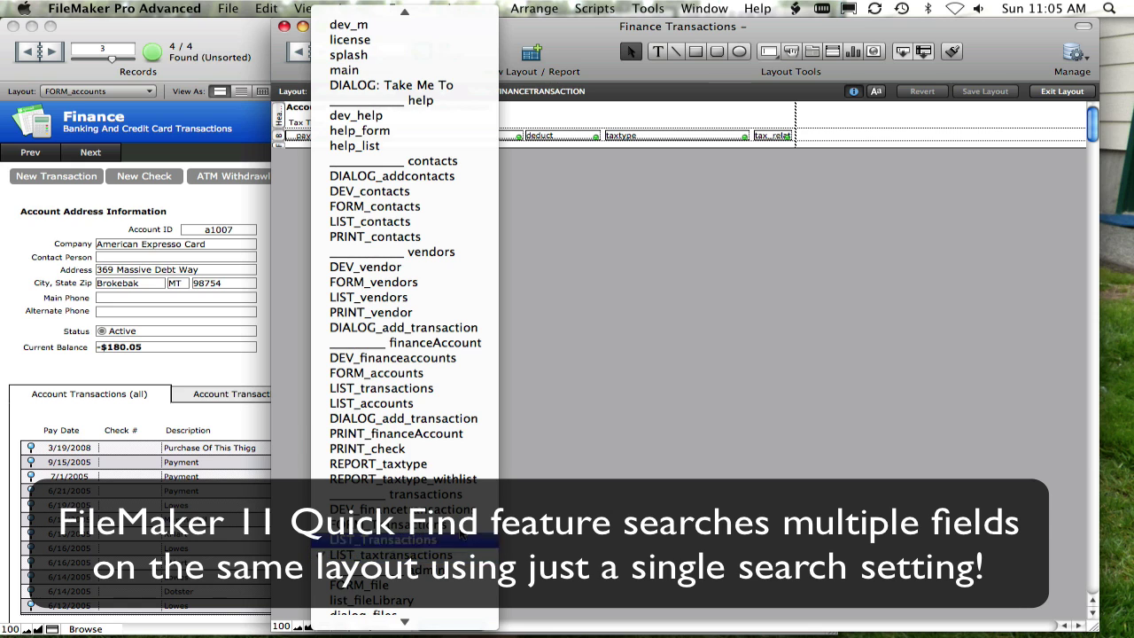
pyautogui.click(443, 389)
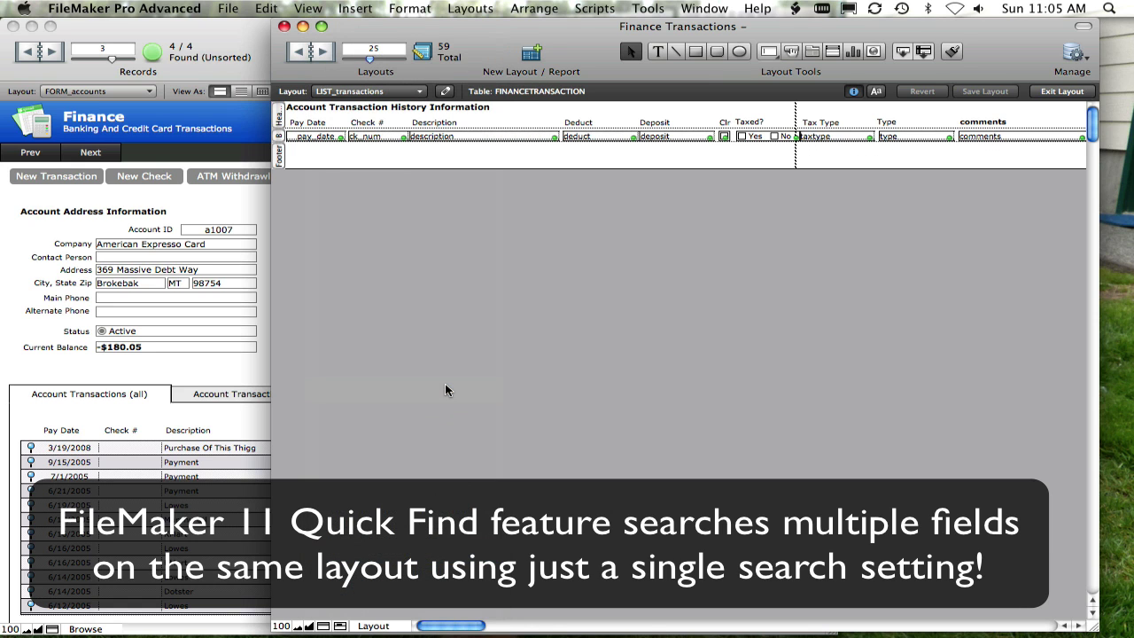
pyautogui.press('super+b')
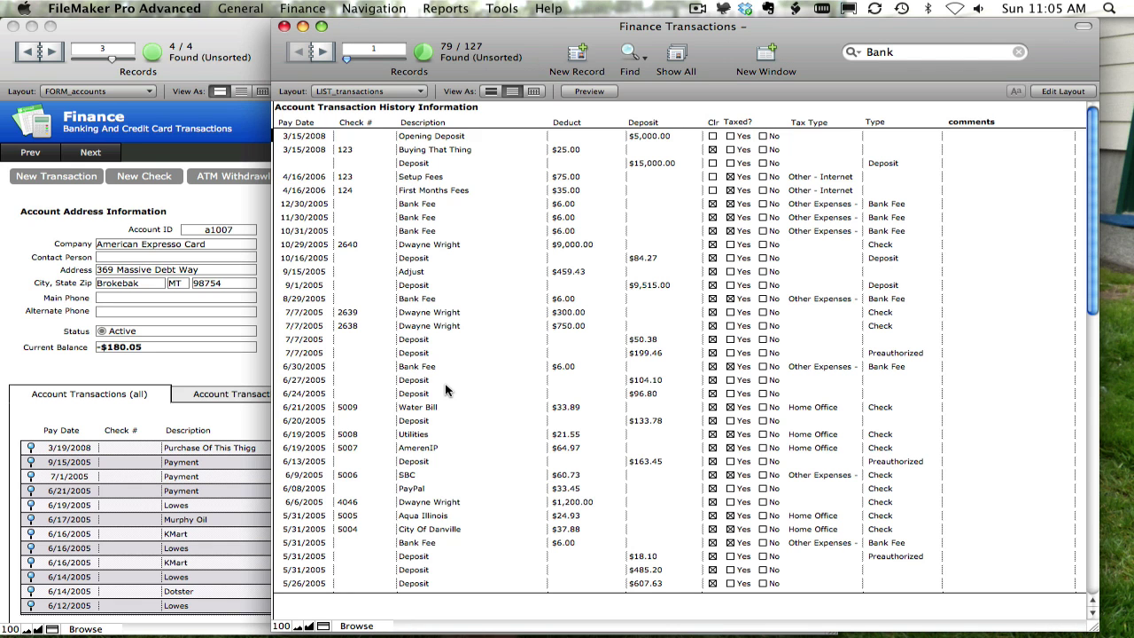
# Repeat the Quick Find for "Bank" on the LIST_transactions layout, and hide and show the status toolbar again.
pyautogui.click(906, 50)
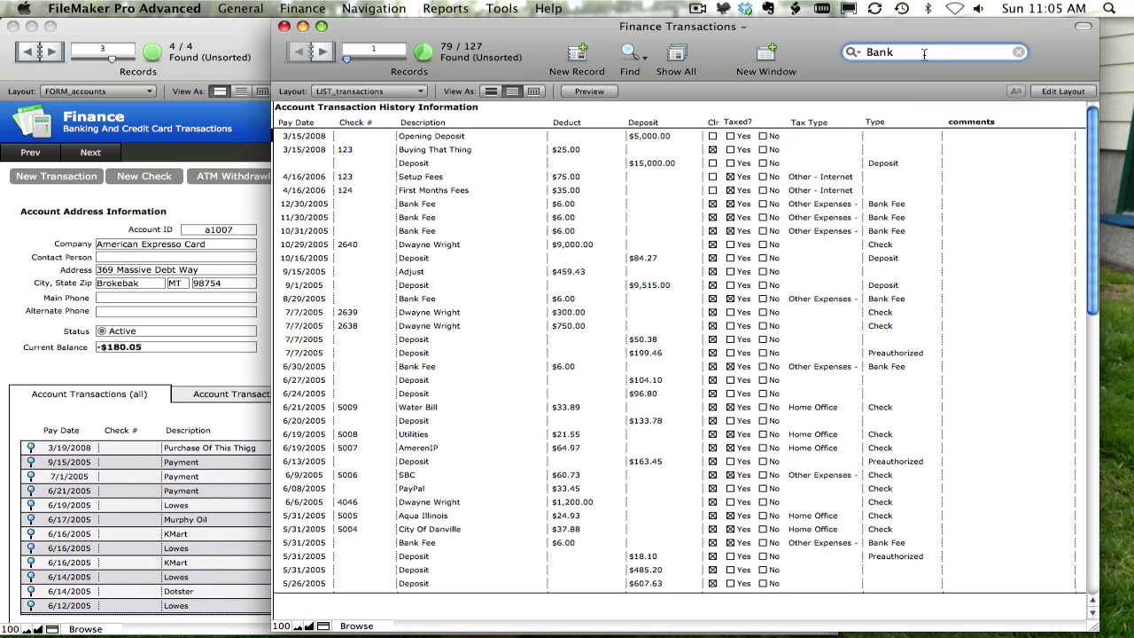
pyautogui.press('Return')
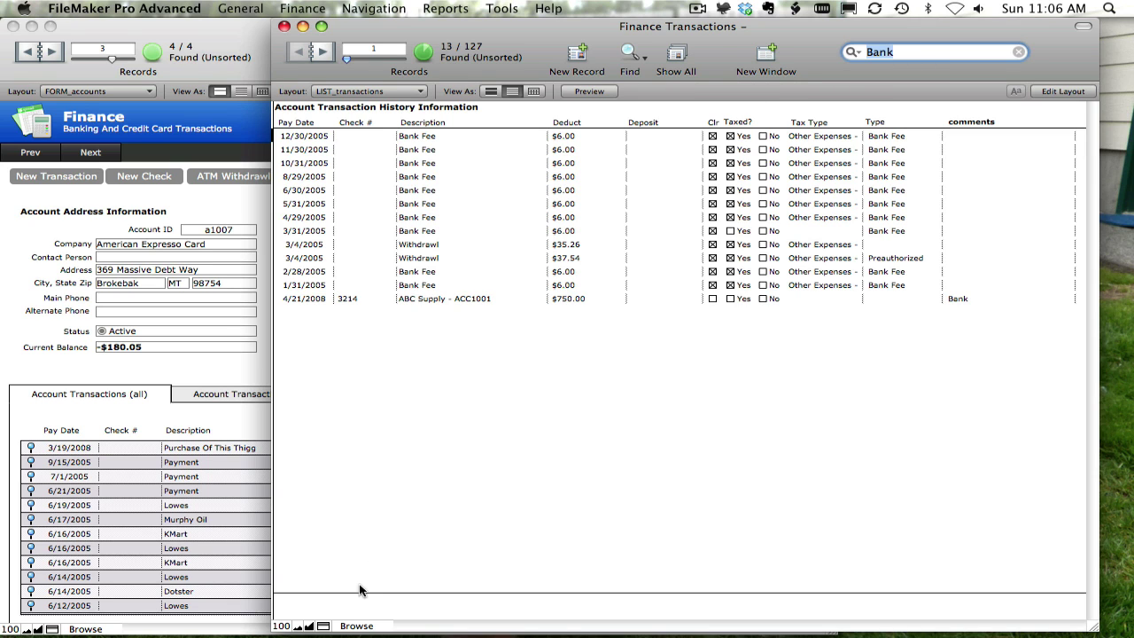
pyautogui.click(323, 626)
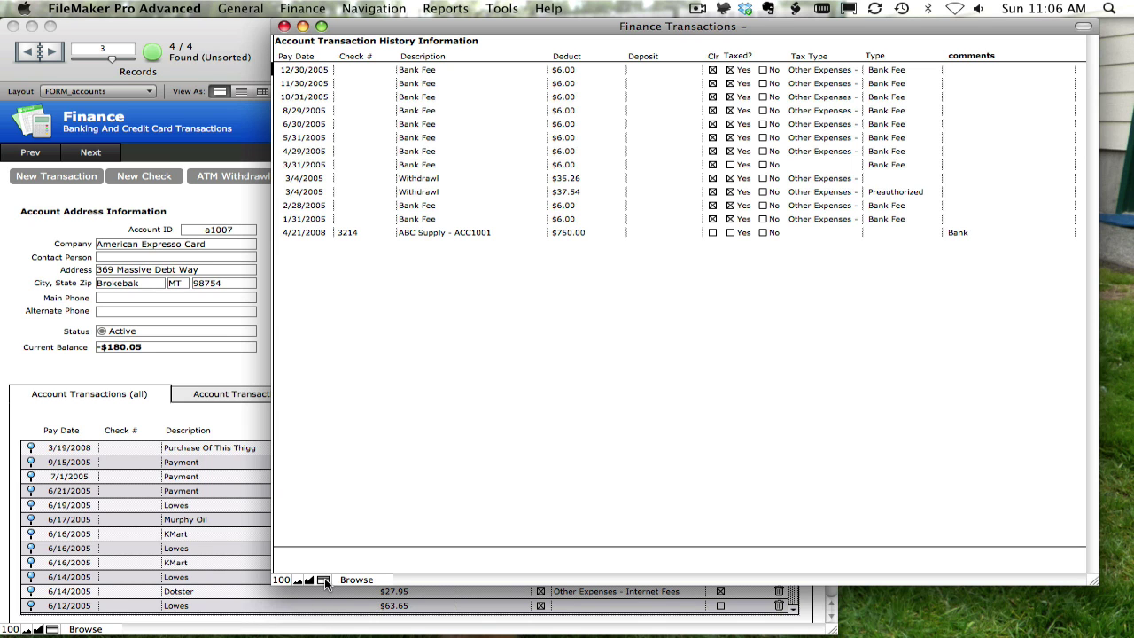
pyautogui.click(324, 579)
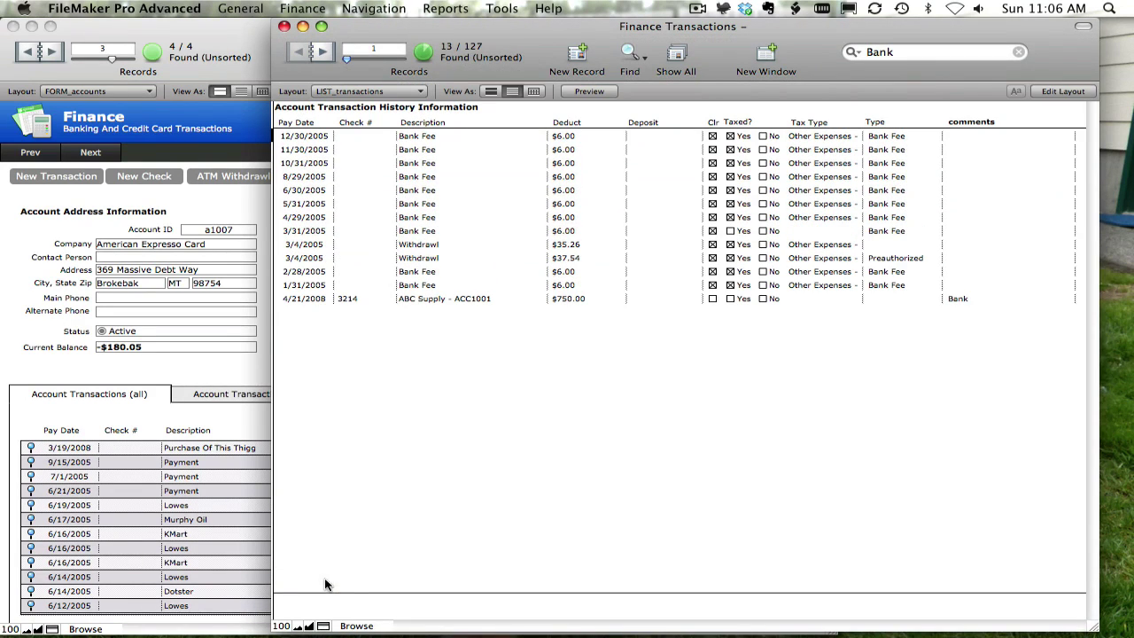
# Replace the custom FINANCE menu set with the [Standard FileMaker Menus].
pyautogui.click(496, 9)
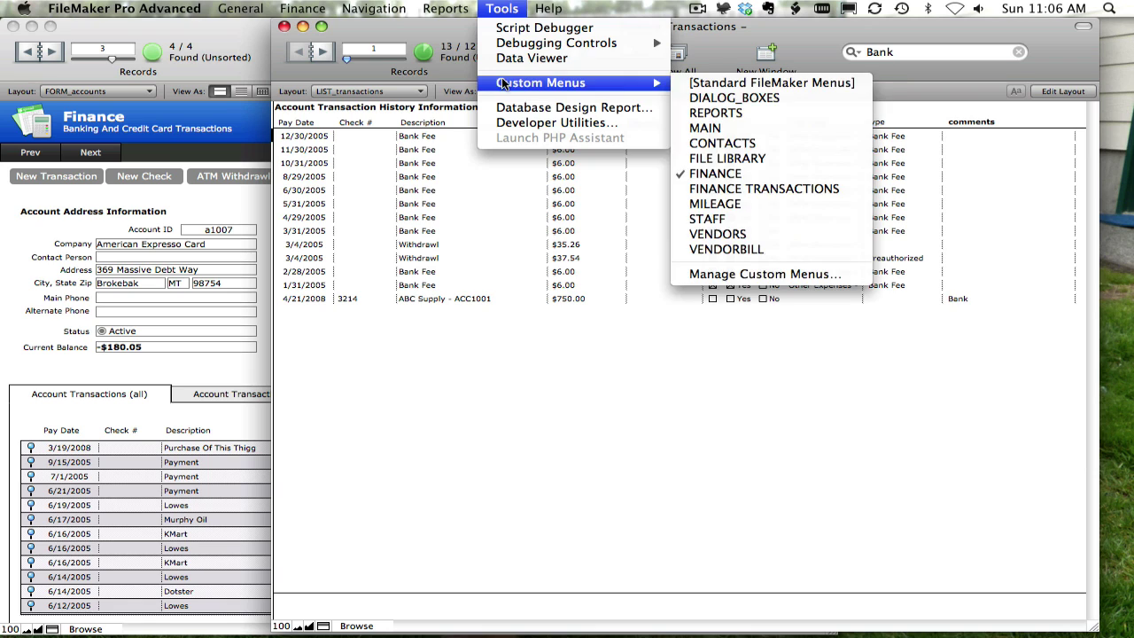
pyautogui.moveTo(651, 82)
pyautogui.click(714, 83)
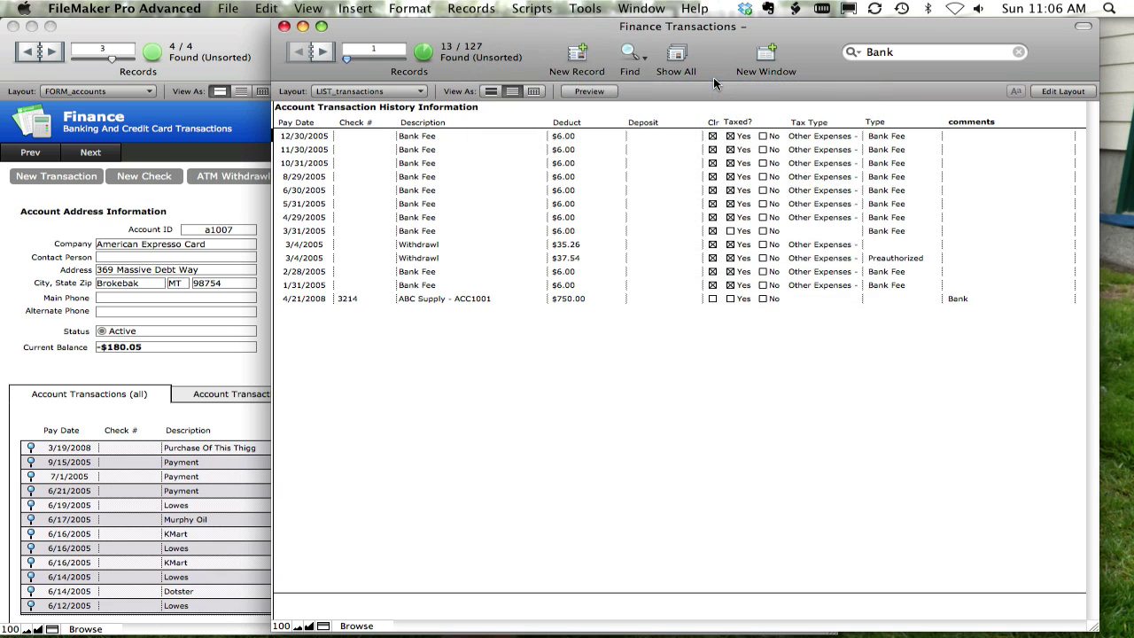
# Create a new script in the script manager and name it "Quick Find Custom".
pyautogui.click(532, 10)
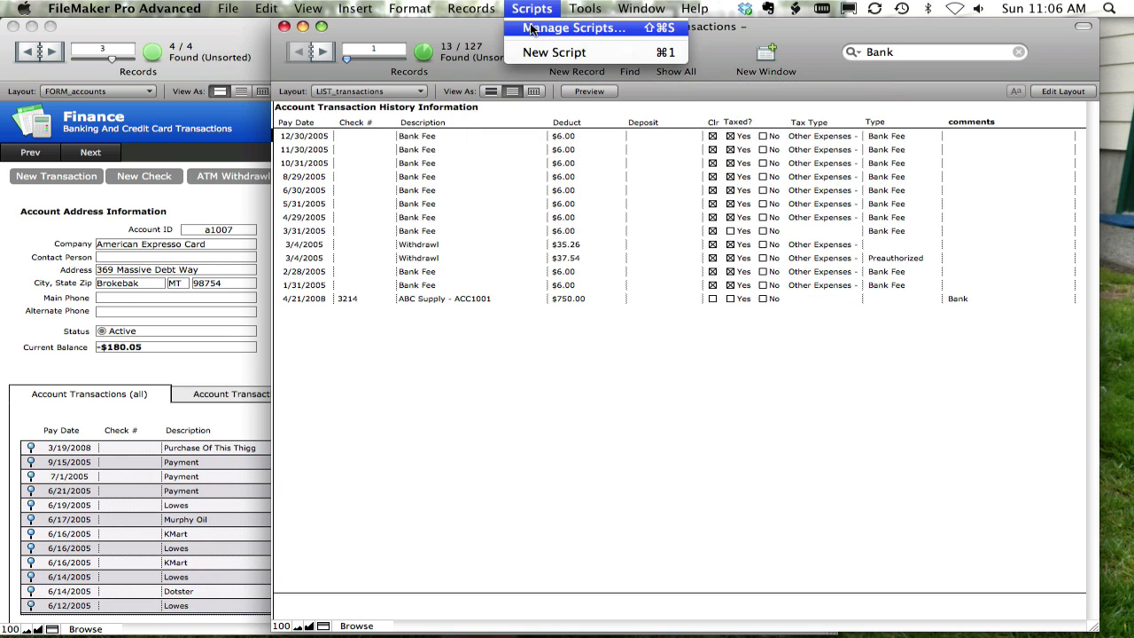
pyautogui.click(565, 27)
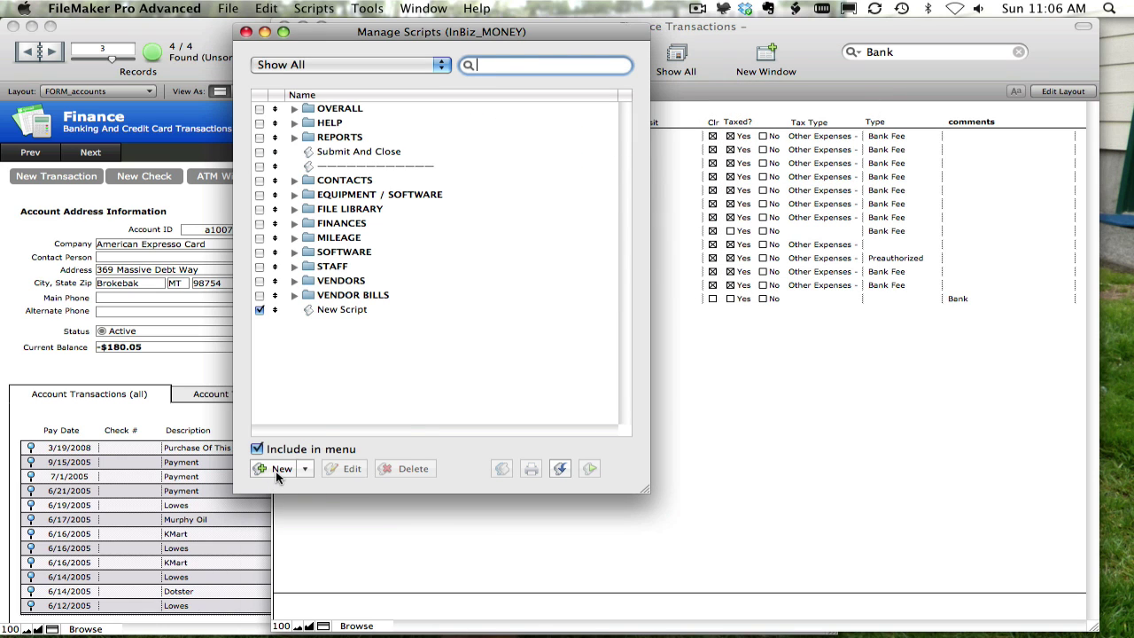
pyautogui.doubleClick(351, 310)
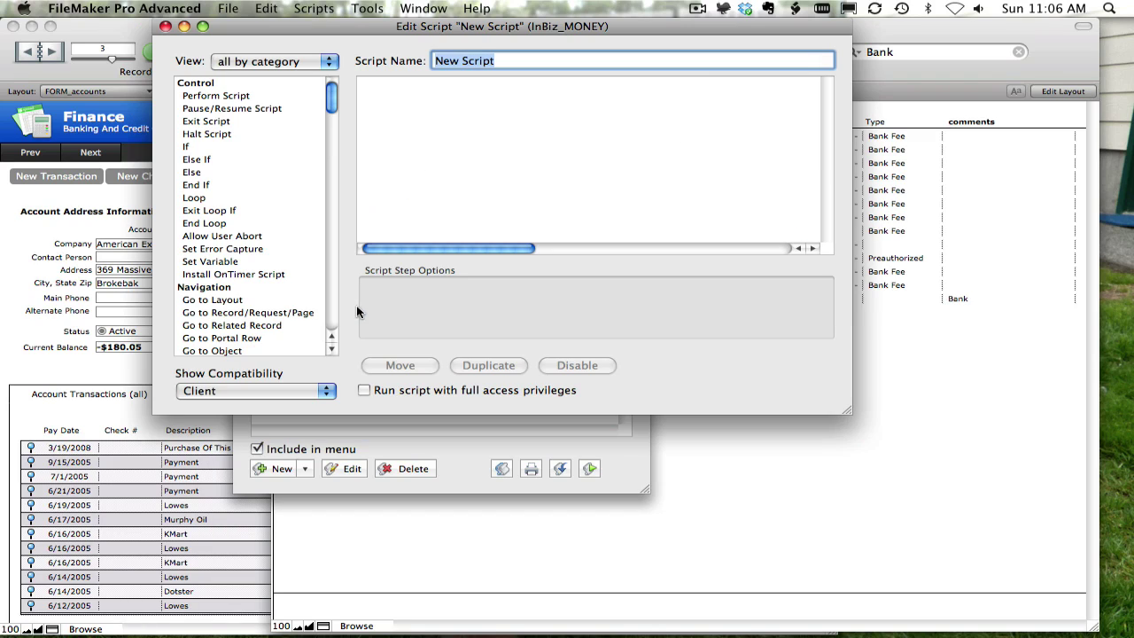
pyautogui.write('Quick Find Custom')
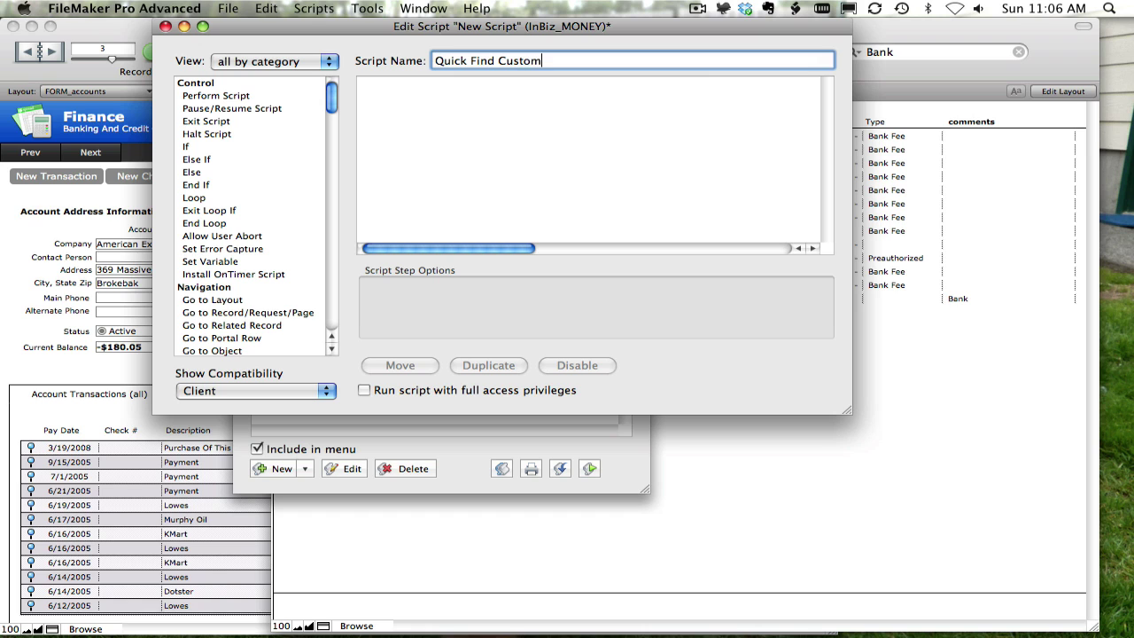
# Add a Show Custom Dialog step to the Quick Find Custom script.
pyautogui.moveTo(330, 102); pyautogui.dragTo(340, 407)
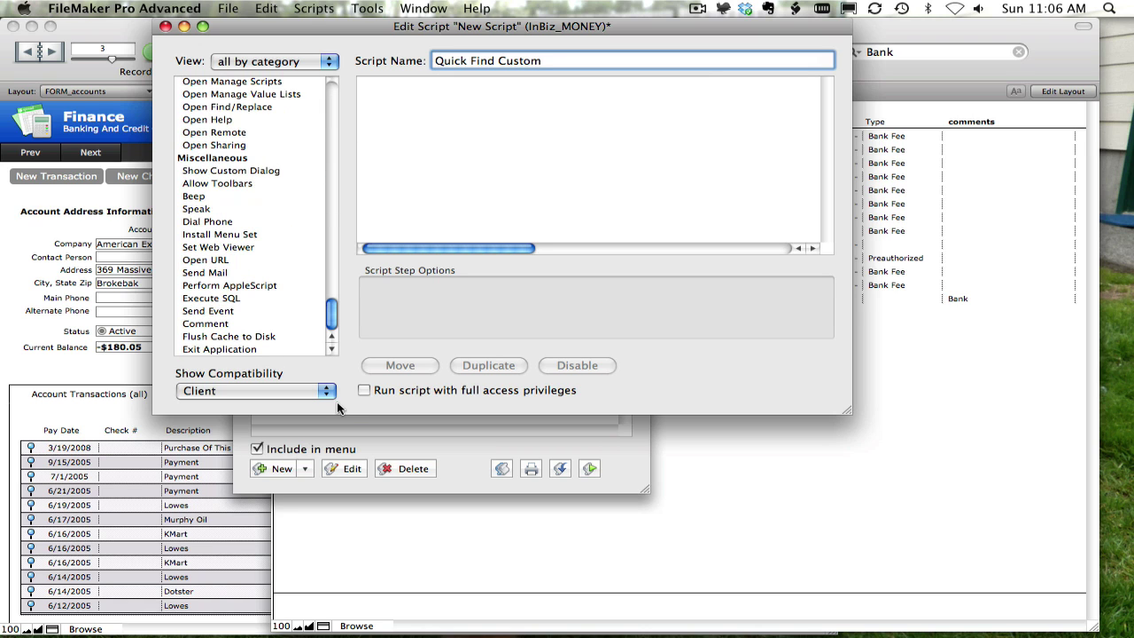
pyautogui.click(263, 171)
pyautogui.doubleClick(262, 171)
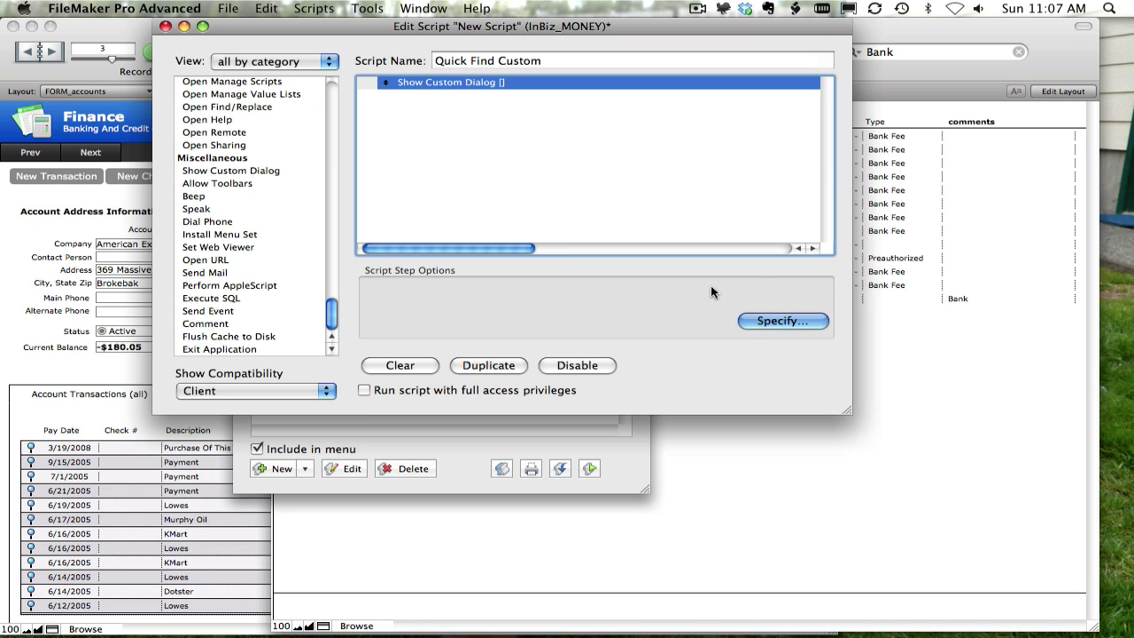
# Set the custom dialog's title to "What Do You Want To Find?", including the quotation marks.
pyautogui.click(781, 321)
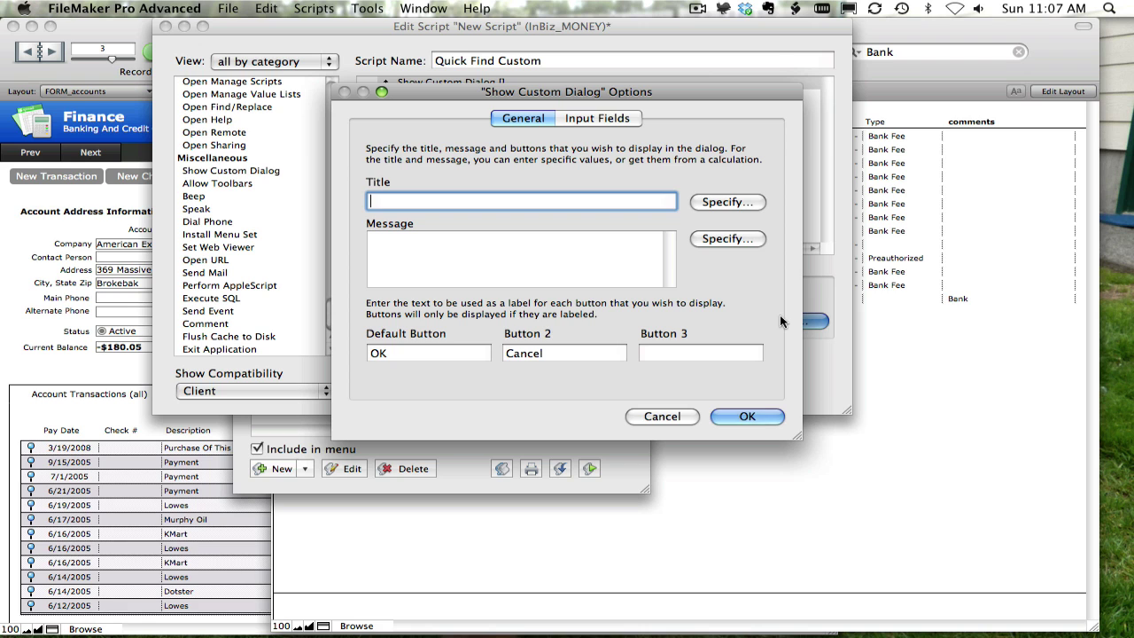
pyautogui.write('"What Do you')
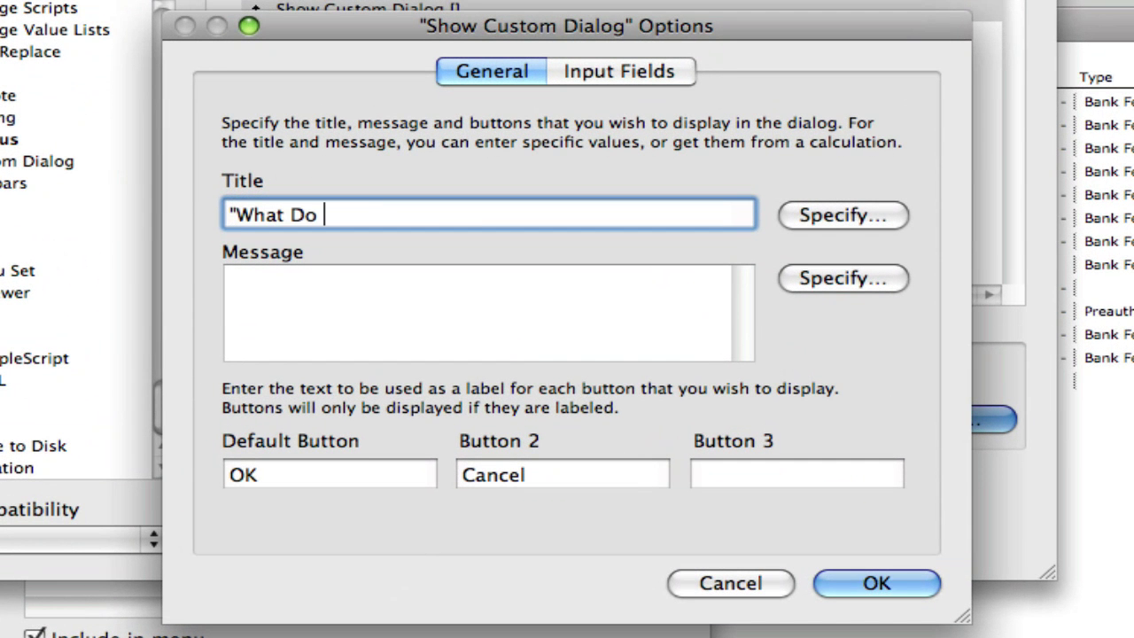
pyautogui.press('BackSpace')
pyautogui.press('BackSpace')
pyautogui.press('BackSpace')
pyautogui.write('YOu')
pyautogui.press('BackSpace')
pyautogui.press('BackSpace')
pyautogui.write('ou Want T')
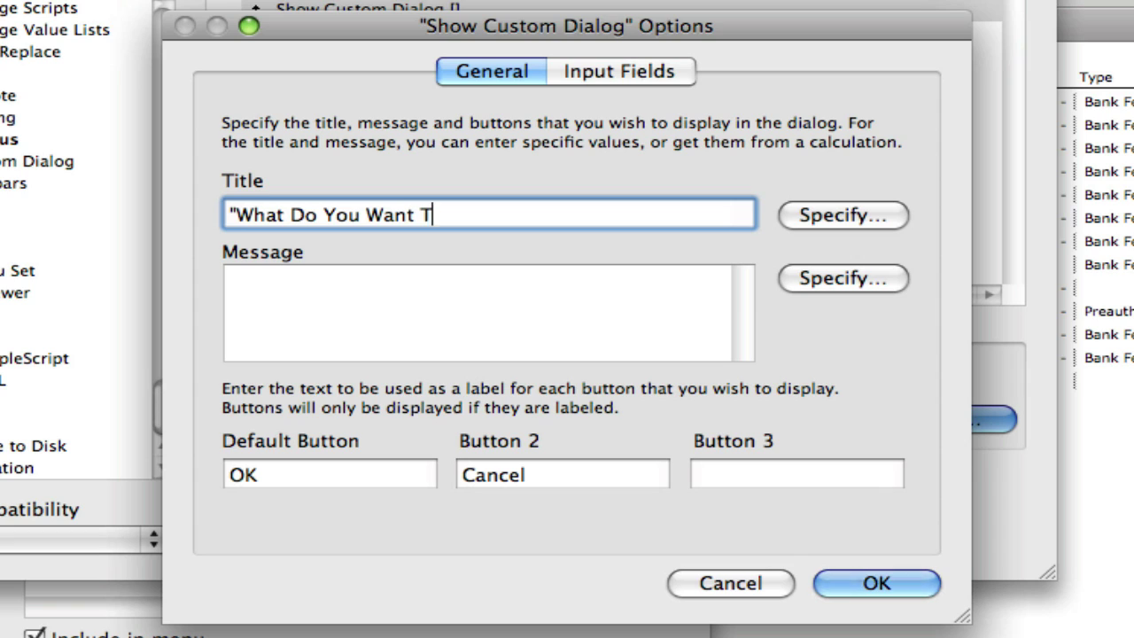
pyautogui.write('o Find?"')
# Enter the custom dialog's message as Enter in your search settings below" and clear the Cancel label of Button 2.
pyautogui.press('Tab')
pyautogui.write('Enter in your ')
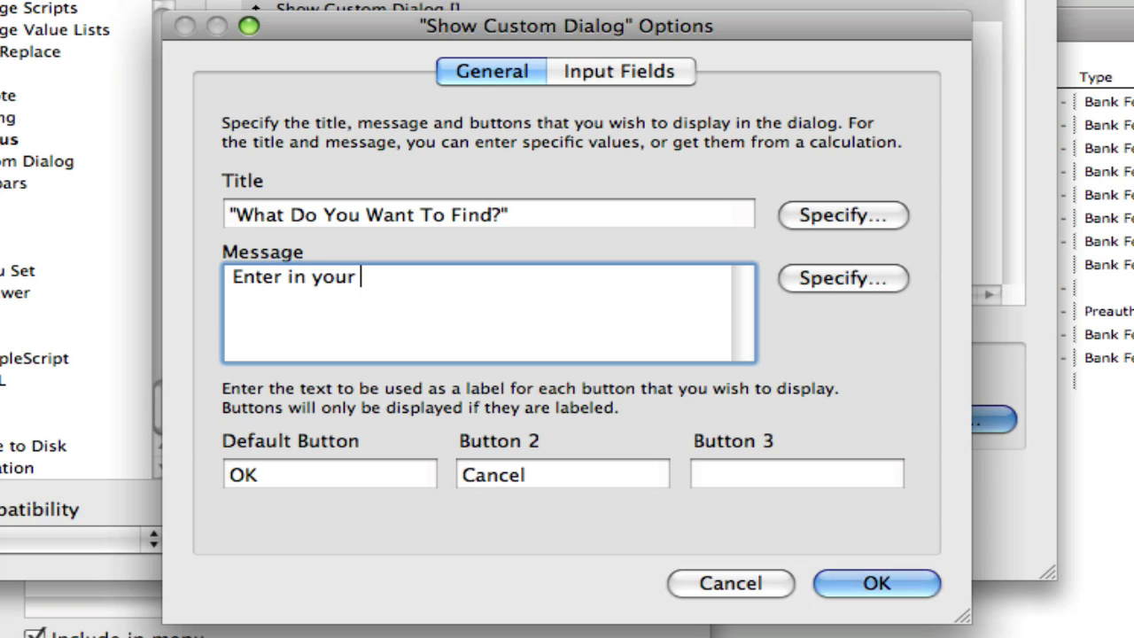
pyautogui.write('search se')
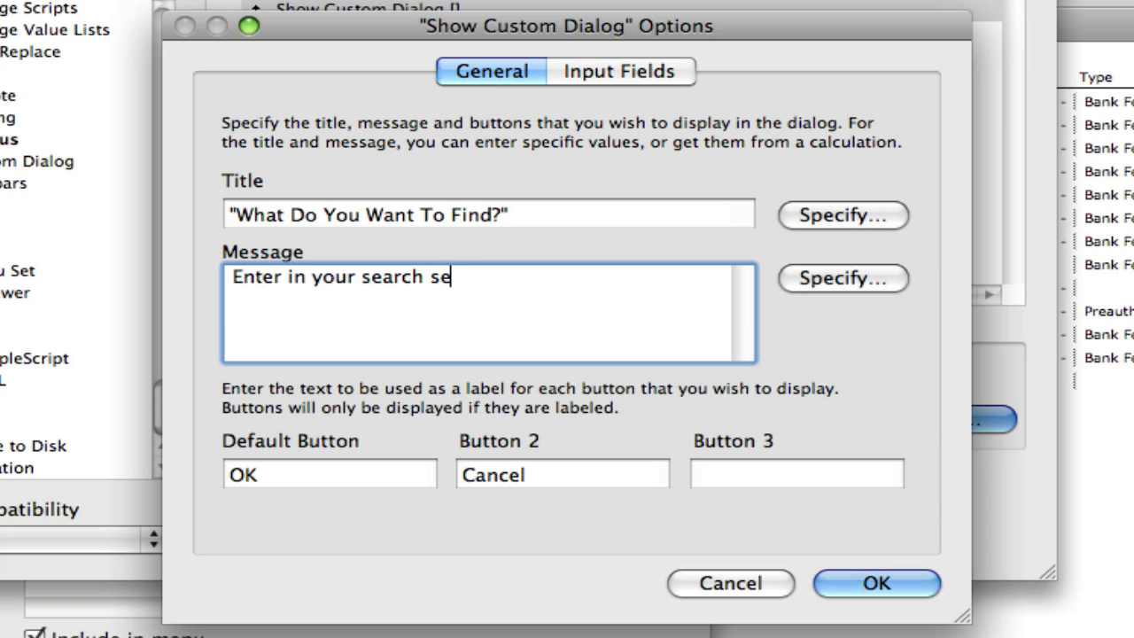
pyautogui.write('ttings below"')
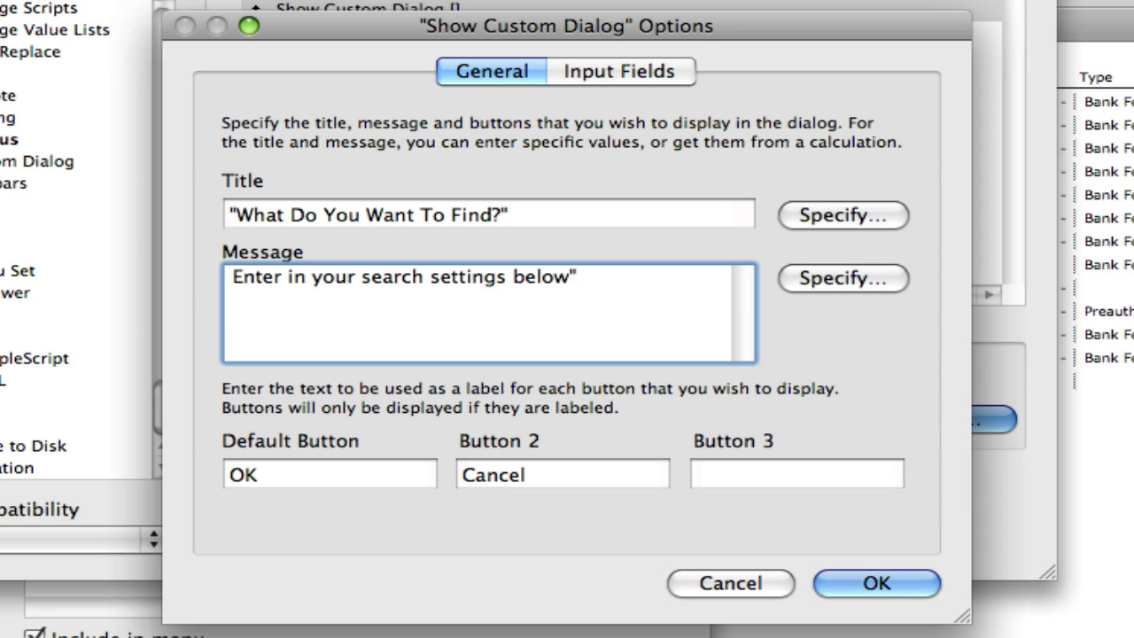
pyautogui.click(581, 481)
pyautogui.moveTo(582, 481); pyautogui.dragTo(413, 467)
pyautogui.press('BackSpace')
# Create a text field named g_QuickFind in the FINANCETRANSACTION table while specifying the custom dialog's first input field.
pyautogui.click(619, 71)
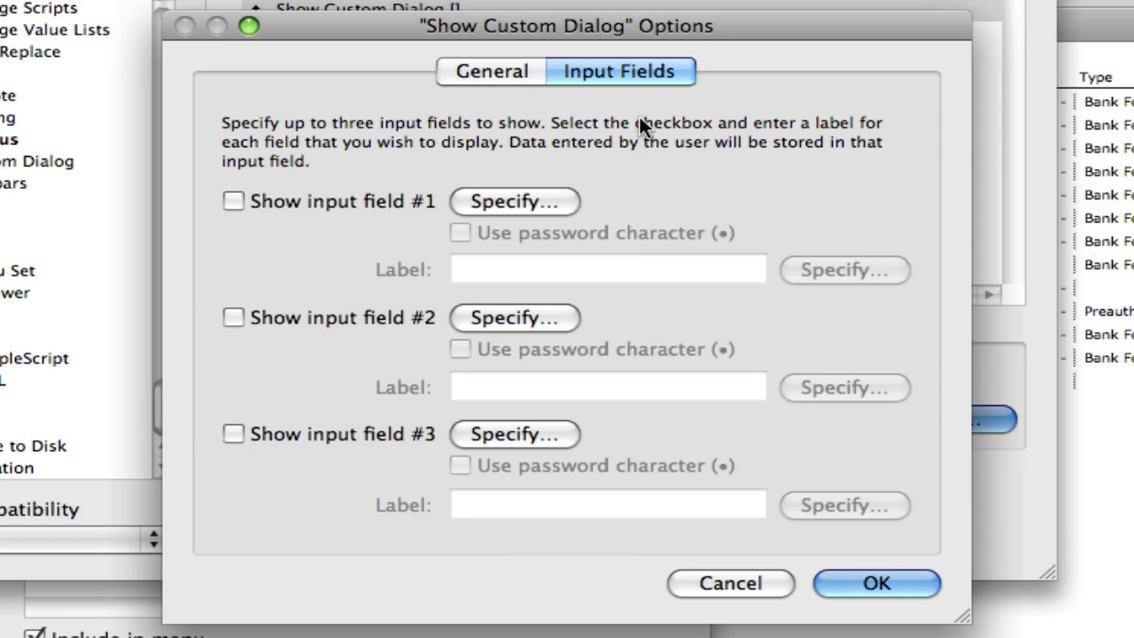
pyautogui.click(551, 200)
pyautogui.moveTo(744, 408); pyautogui.dragTo(764, 364)
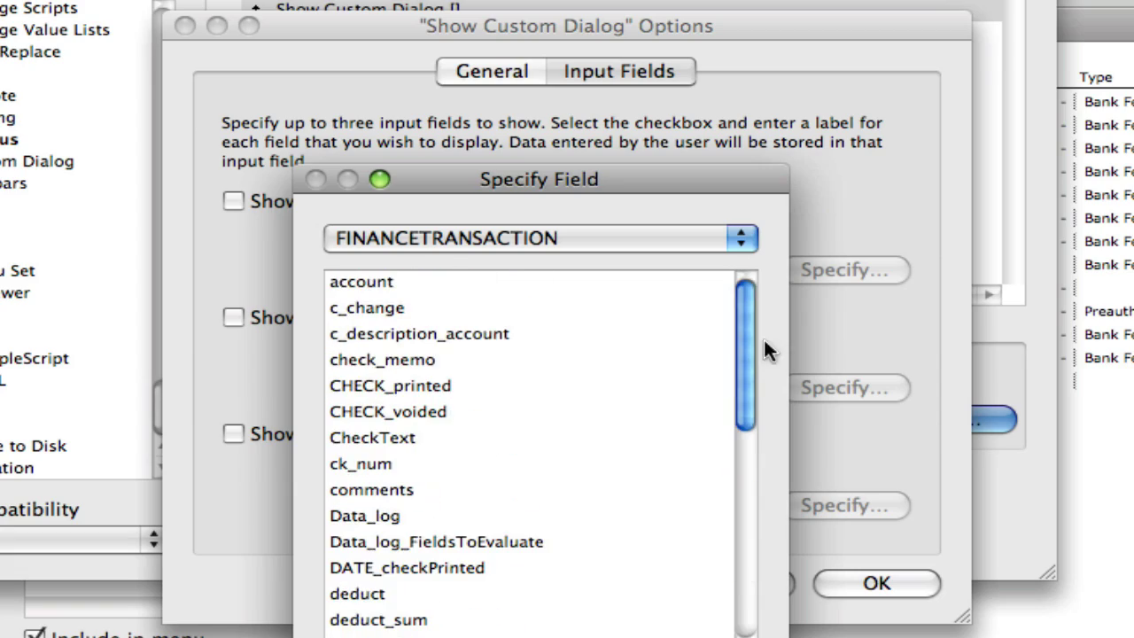
pyautogui.click(679, 233)
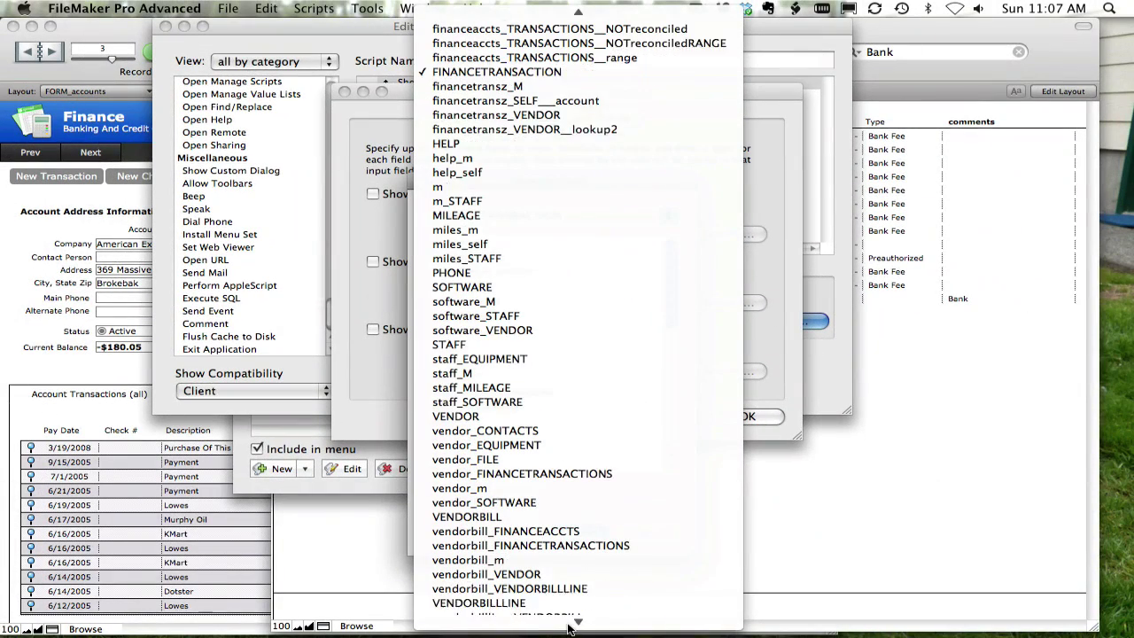
pyautogui.click(620, 615)
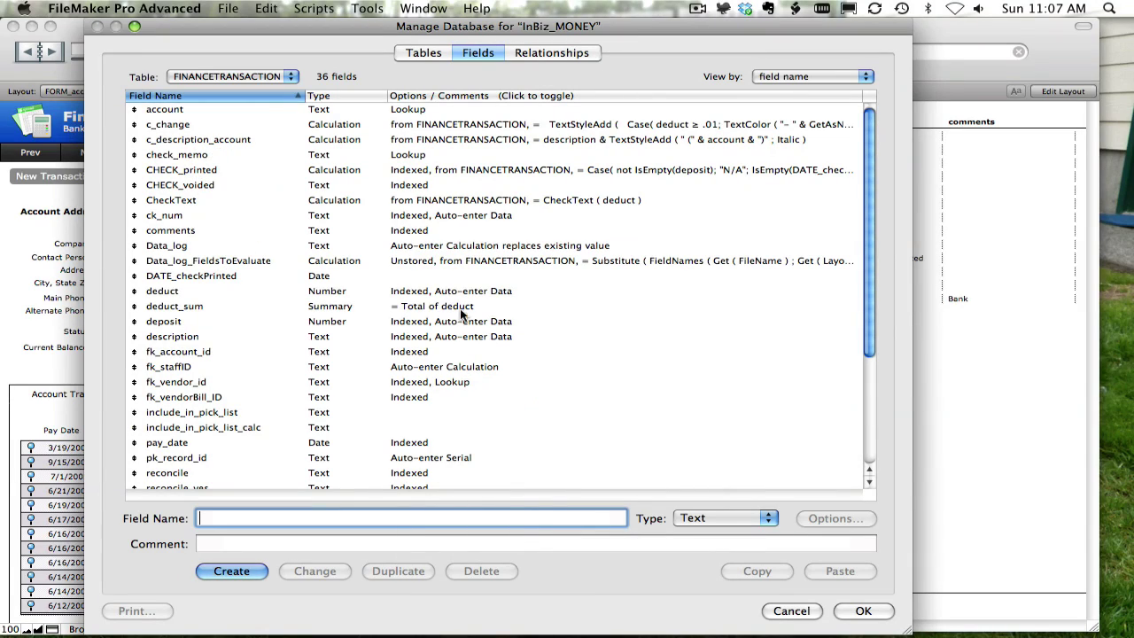
pyautogui.write('g_QuickFind')
pyautogui.press('Return')
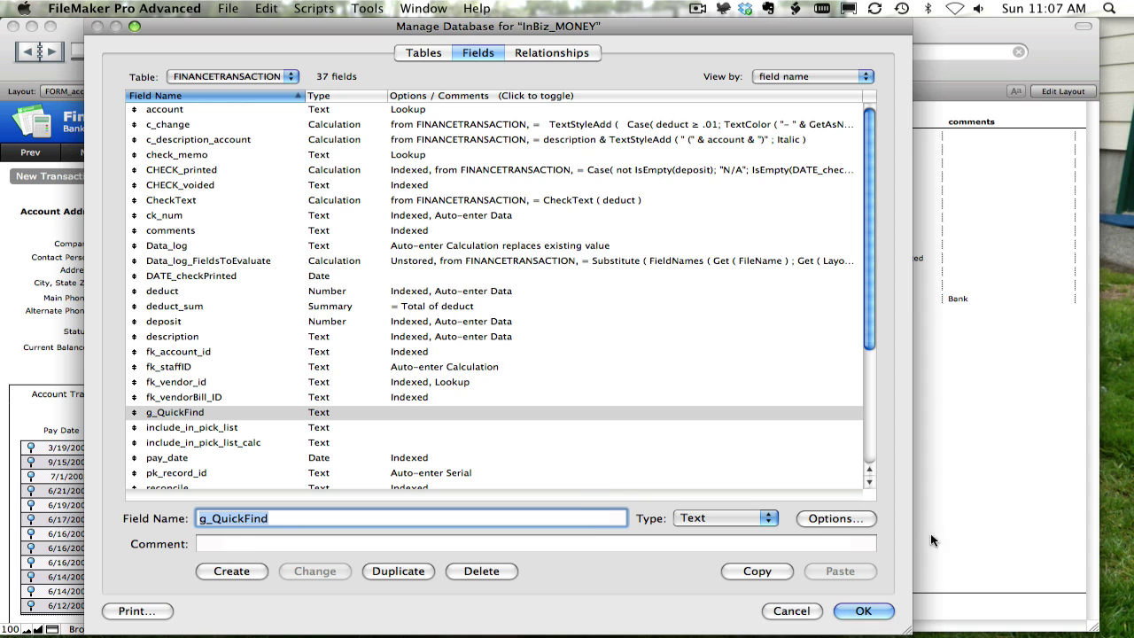
# Set the g_QuickFind field to global storage and save the database changes.
pyautogui.click(836, 518)
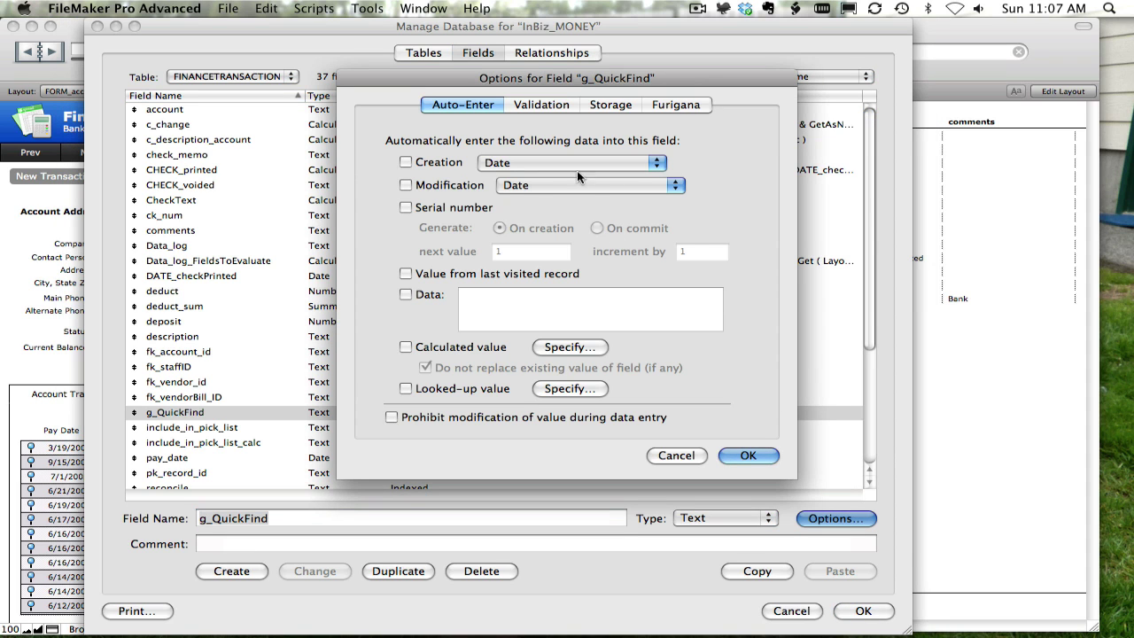
pyautogui.click(610, 105)
pyautogui.click(401, 194)
pyautogui.click(738, 454)
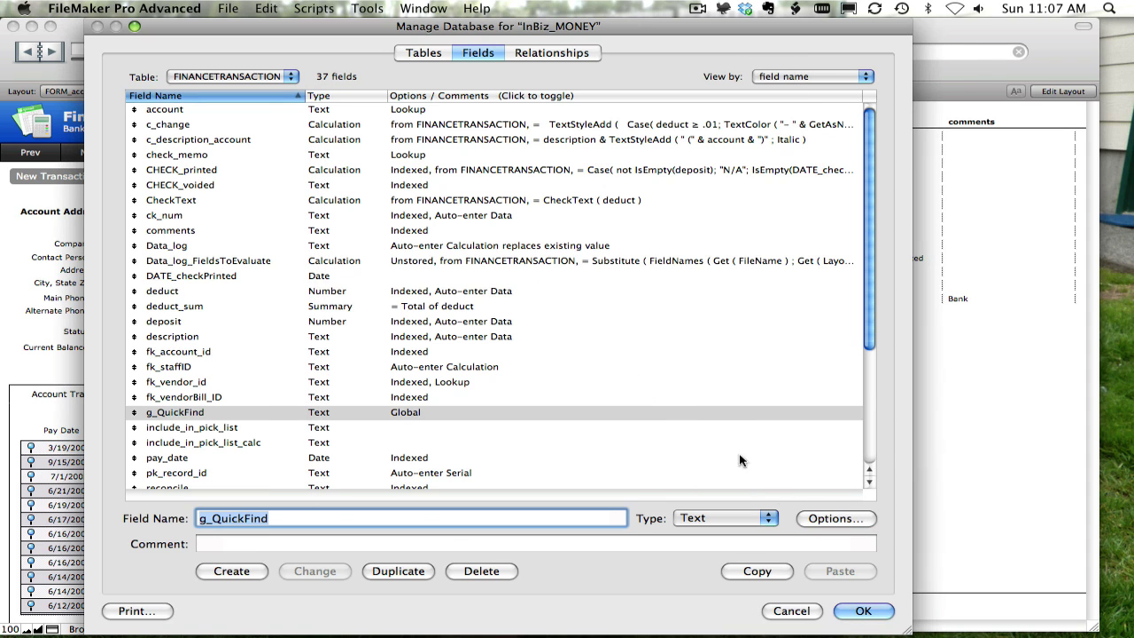
pyautogui.click(859, 611)
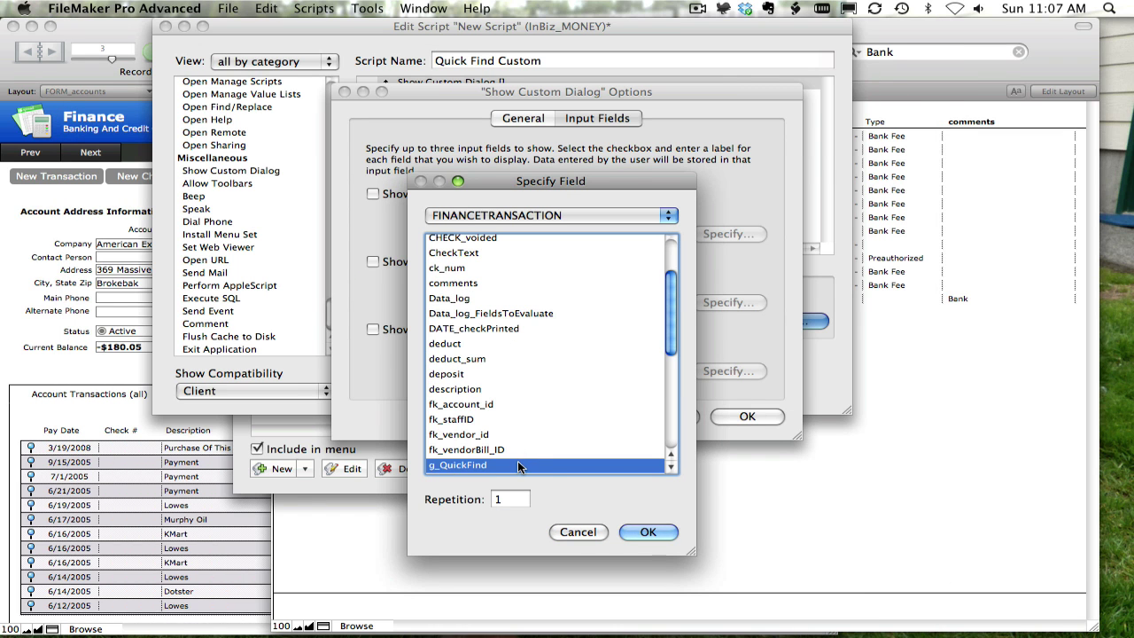
# Assign g_QuickFind to input field #1, label it "Search Criteria:" and accept the custom dialog options.
pyautogui.click(647, 532)
pyautogui.write('Search')
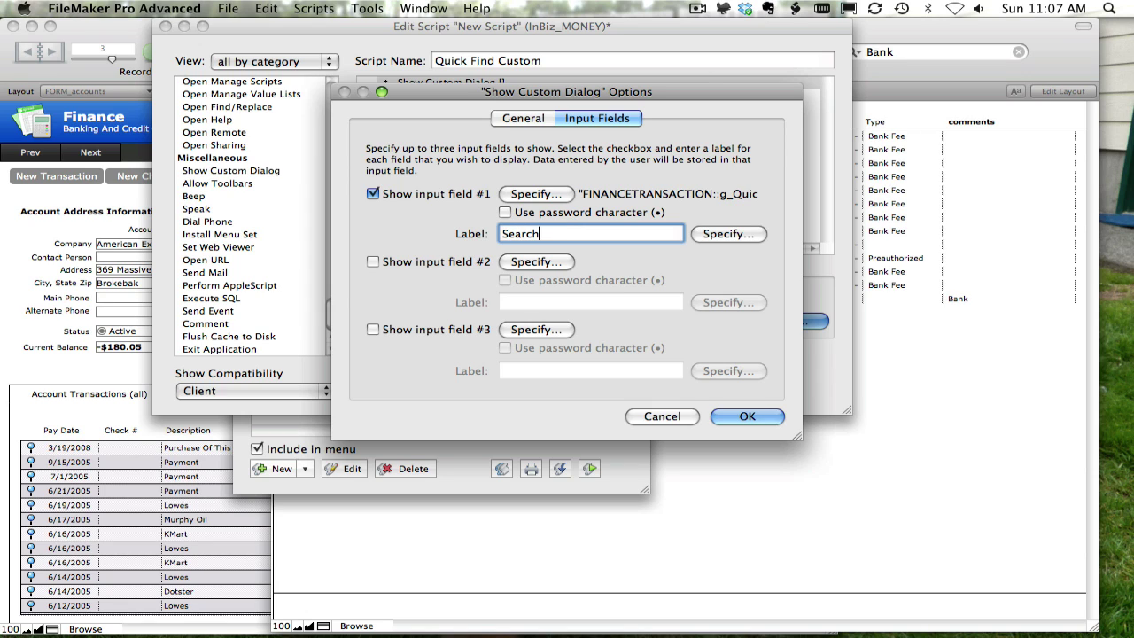
pyautogui.write(' Criteria:')
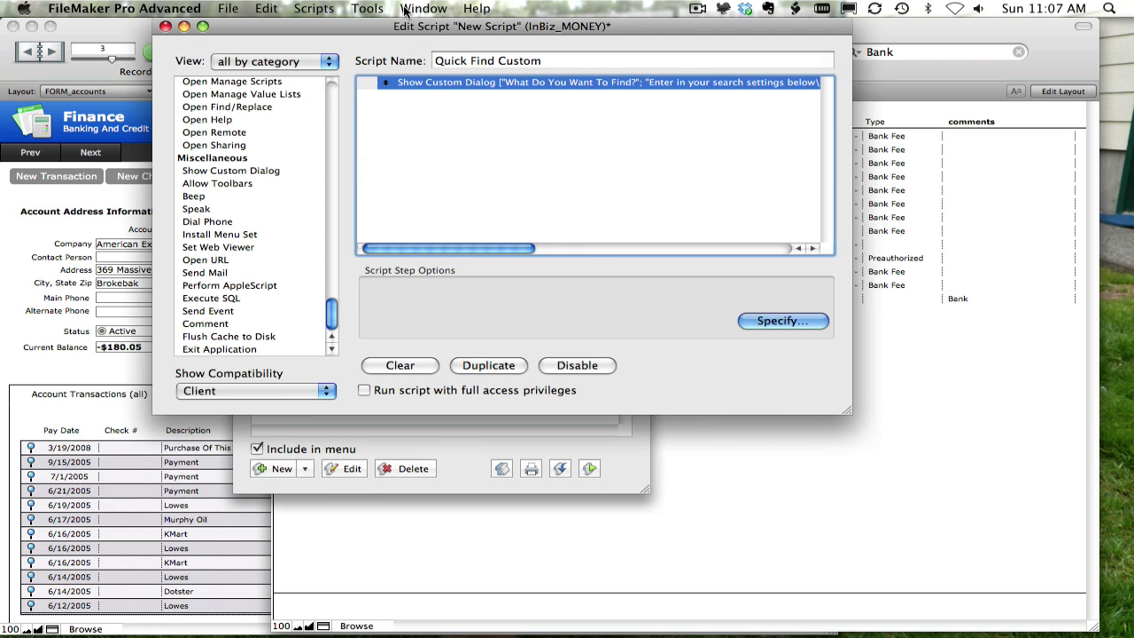
# Add a Perform Quick Find step from the Found Sets category to the script.
pyautogui.click(305, 61)
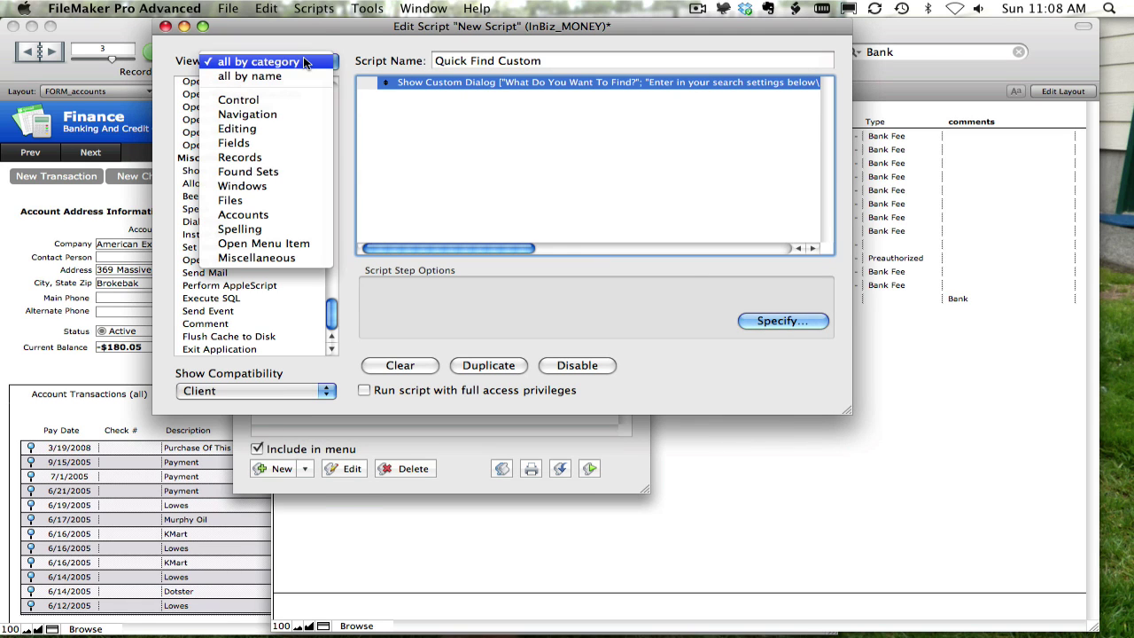
pyautogui.click(299, 171)
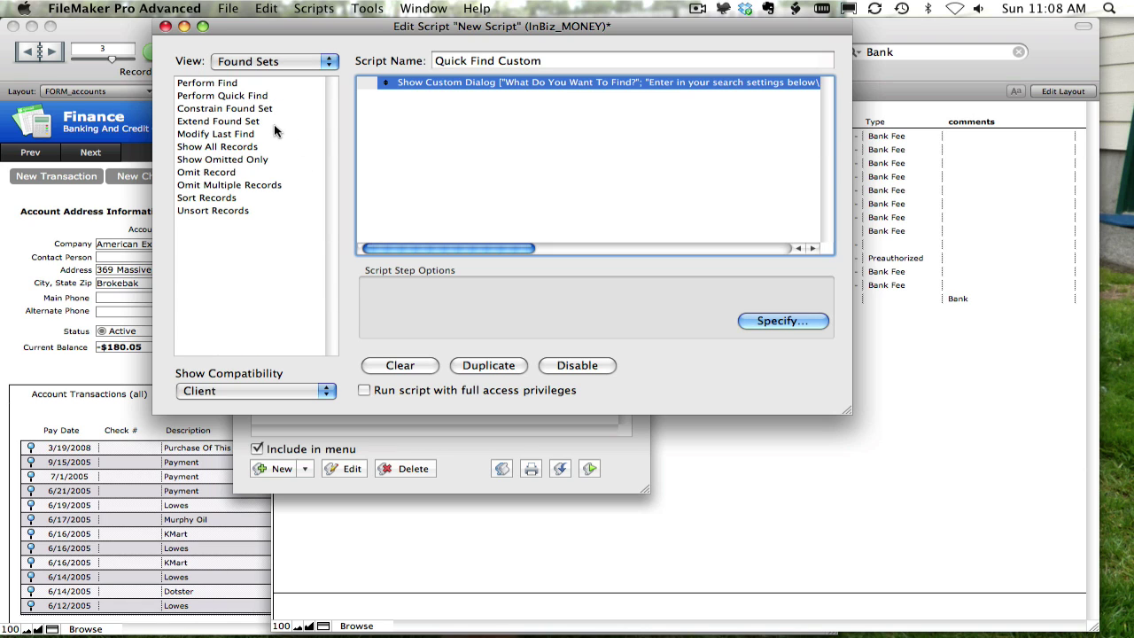
pyautogui.click(274, 95)
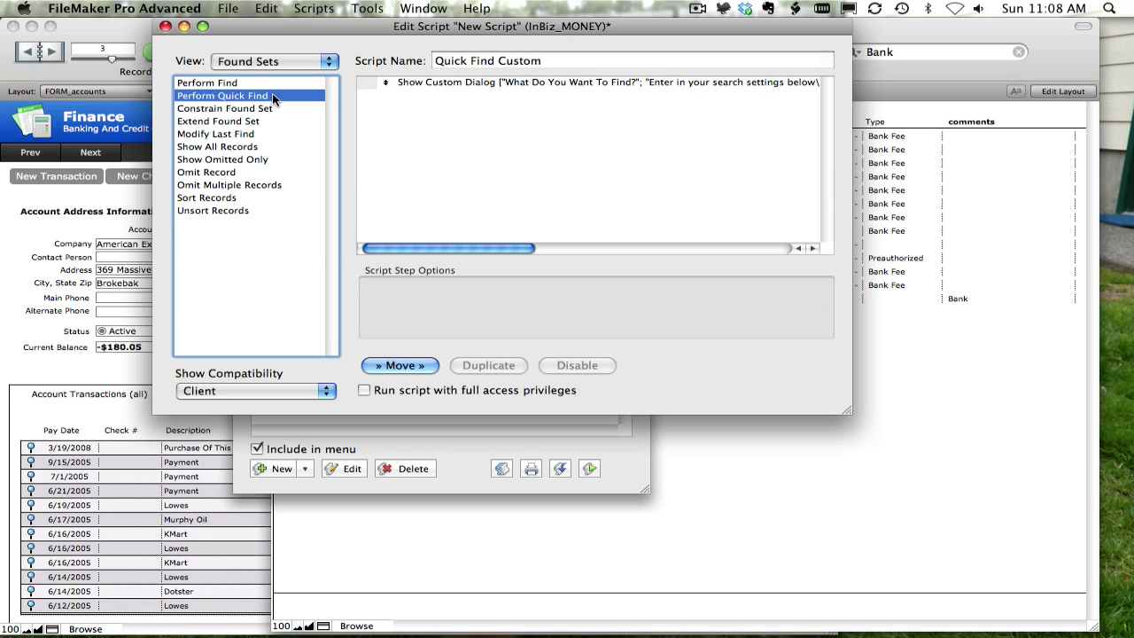
pyautogui.doubleClick(272, 95)
# Set the Perform Quick Find step's calculation to FINANCETRANSACTION::g_QuickFind.
pyautogui.click(782, 321)
pyautogui.click(355, 324)
pyautogui.press('g')
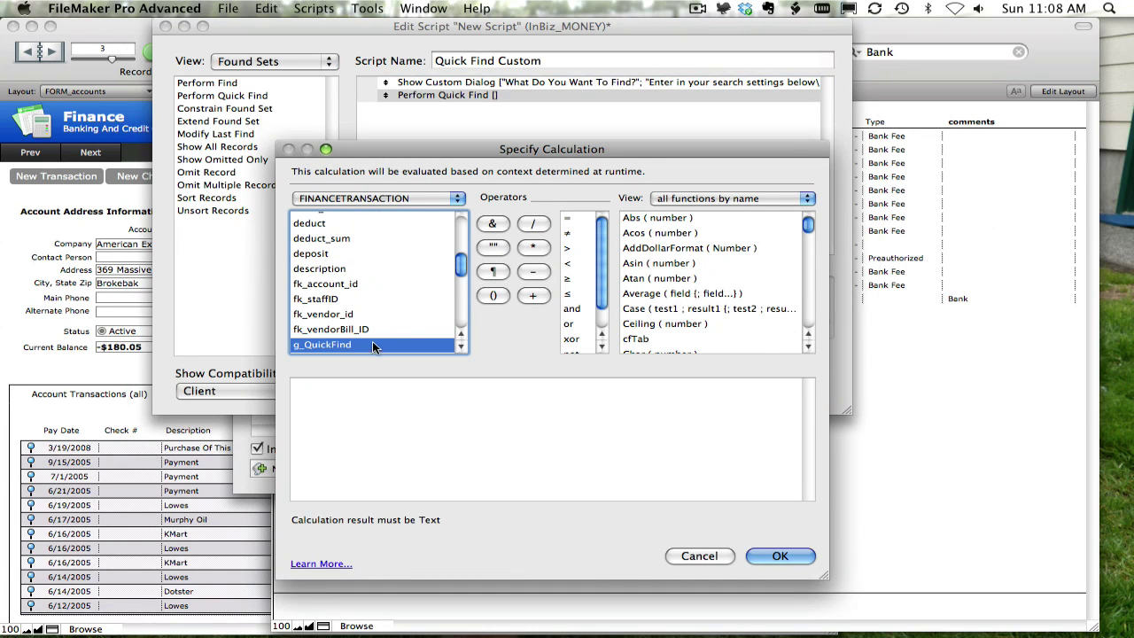
pyautogui.doubleClick(371, 346)
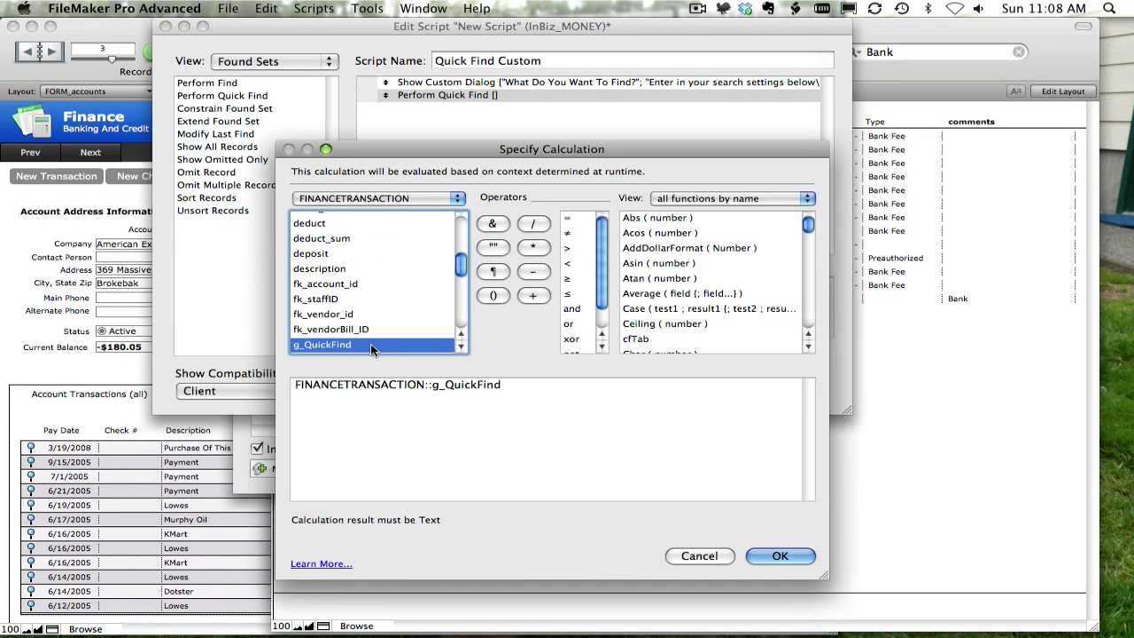
pyautogui.click(781, 557)
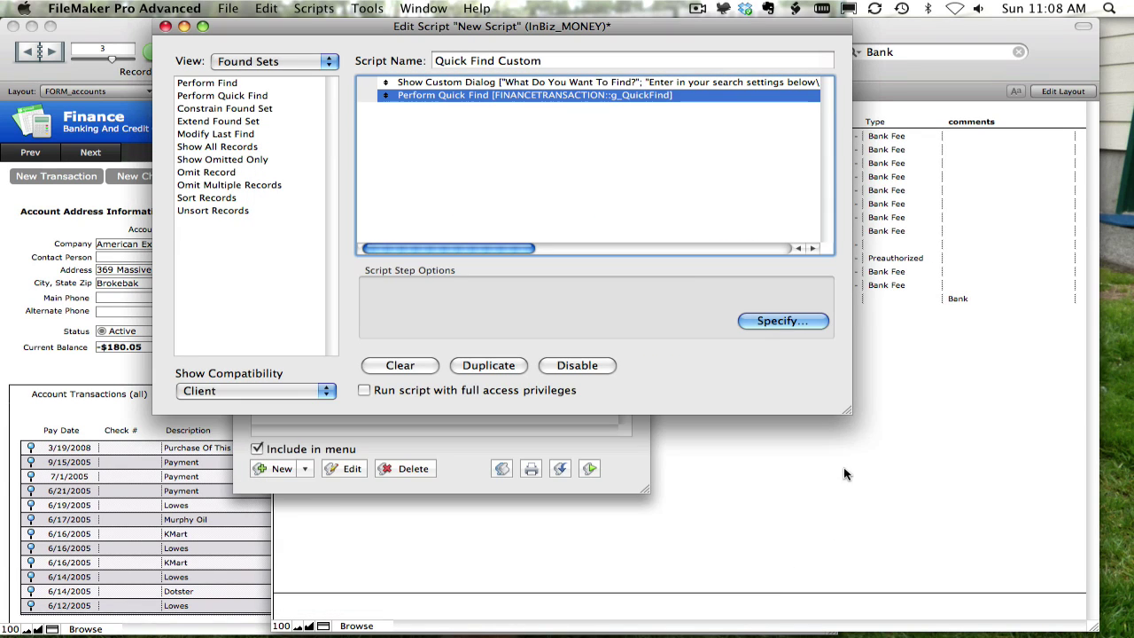
# Add a Set Field step at the end of the script with FINANCETRANSACTION::g_QuickFind as its target field.
pyautogui.click(292, 66)
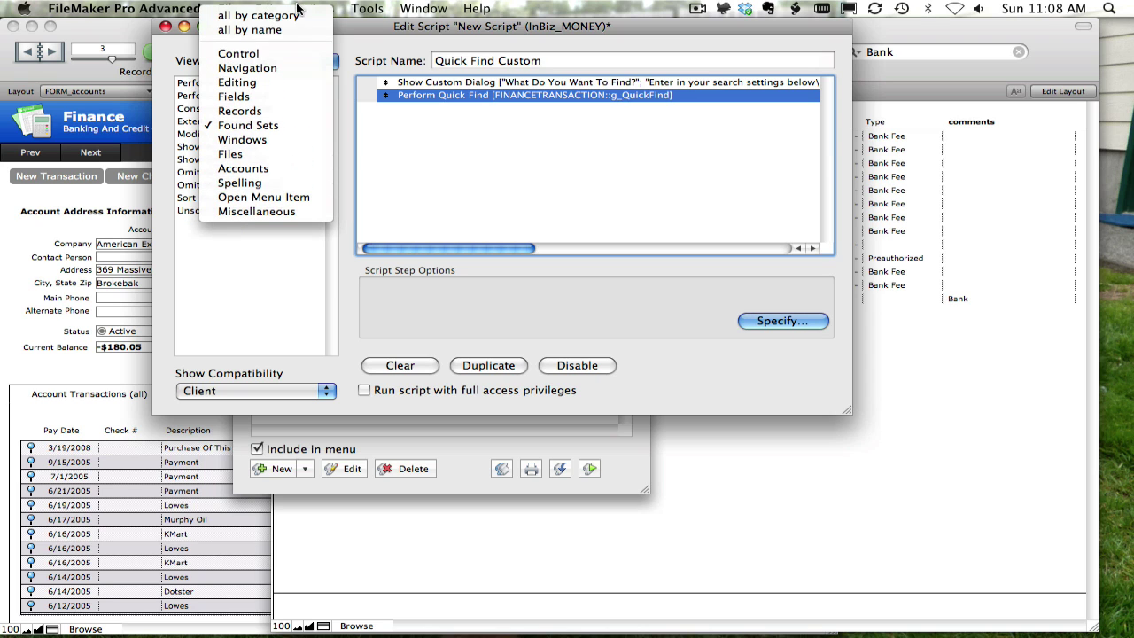
pyautogui.click(292, 18)
pyautogui.click(282, 172)
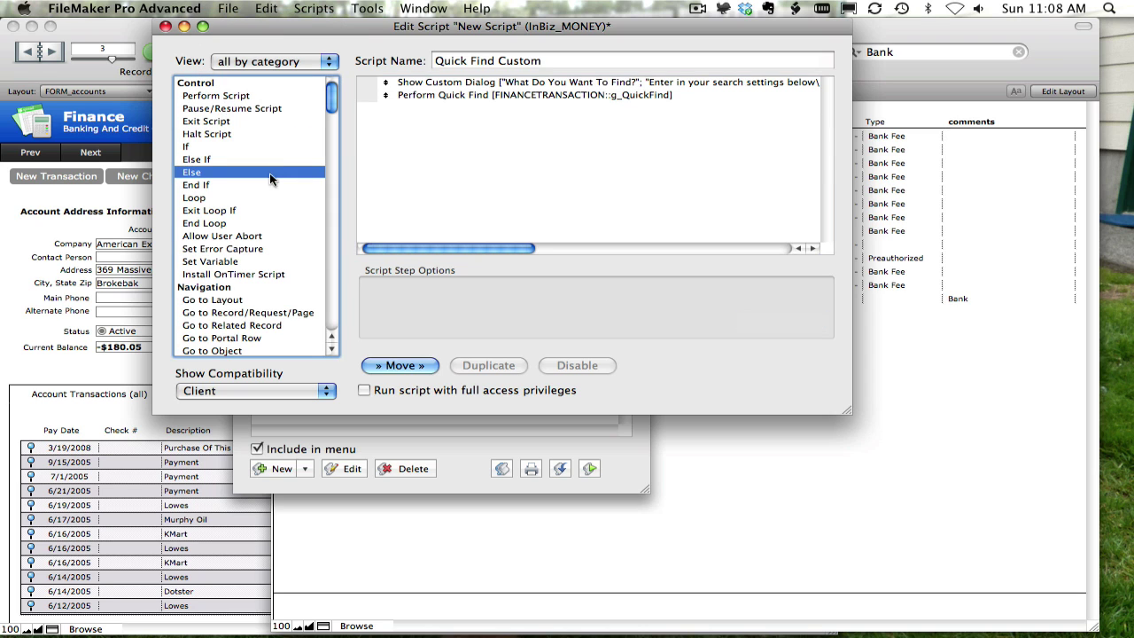
pyautogui.click(329, 314)
pyautogui.doubleClick(227, 296)
pyautogui.click(783, 293)
pyautogui.moveTo(514, 372); pyautogui.dragTo(532, 390)
pyautogui.doubleClick(529, 388)
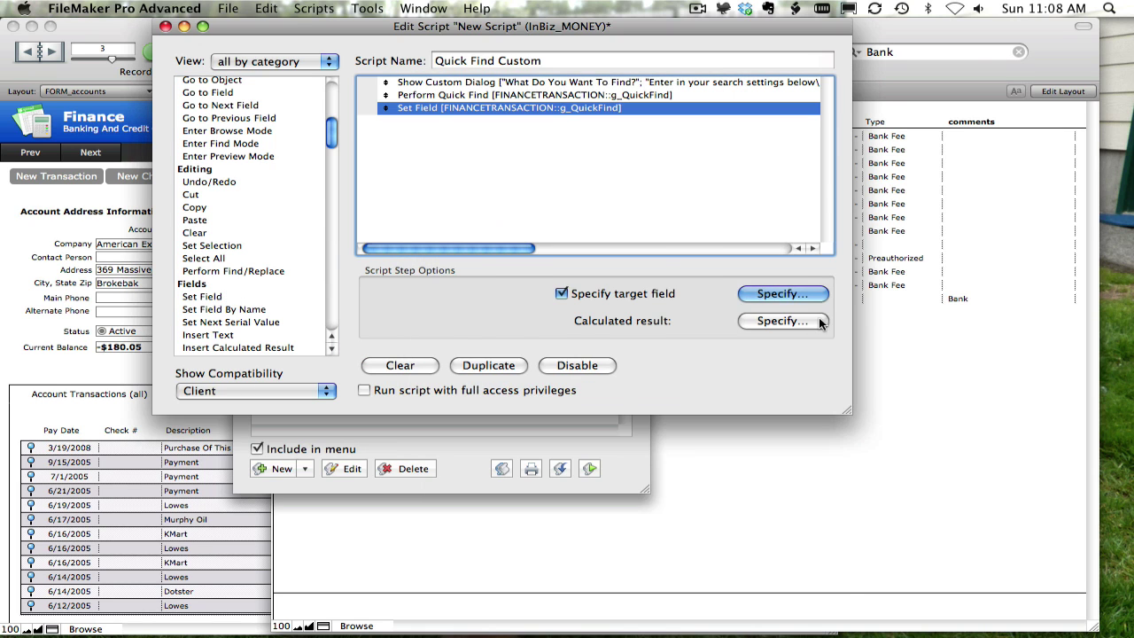
# Set the Set Field step's calculated result to an empty string "", save the script and close the script windows.
pyautogui.click(784, 321)
pyautogui.click(494, 249)
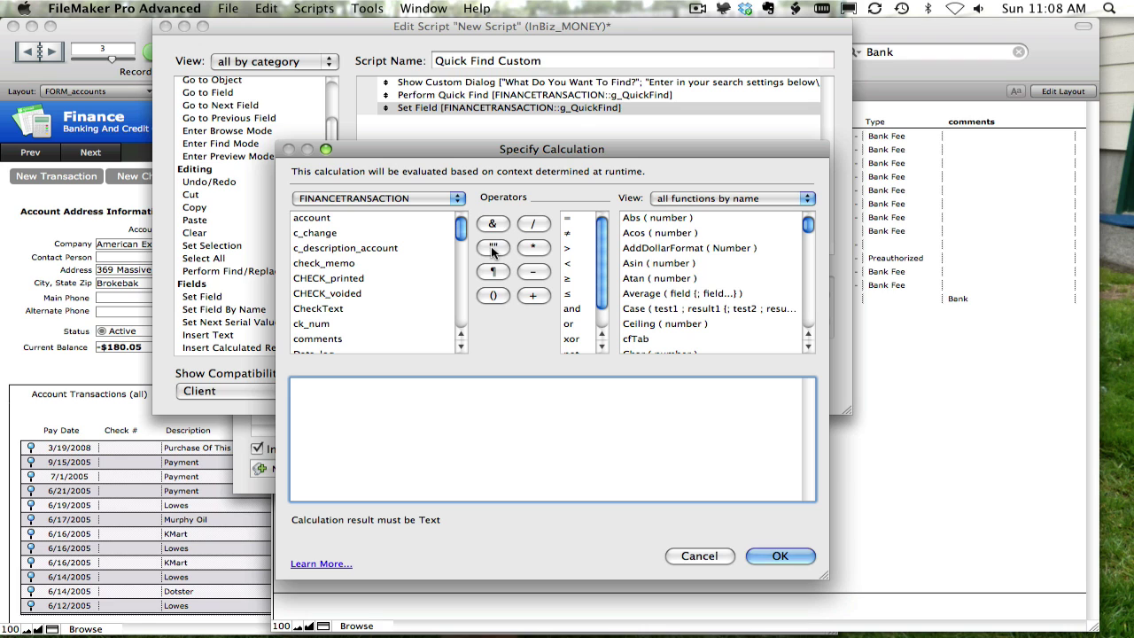
pyautogui.click(767, 555)
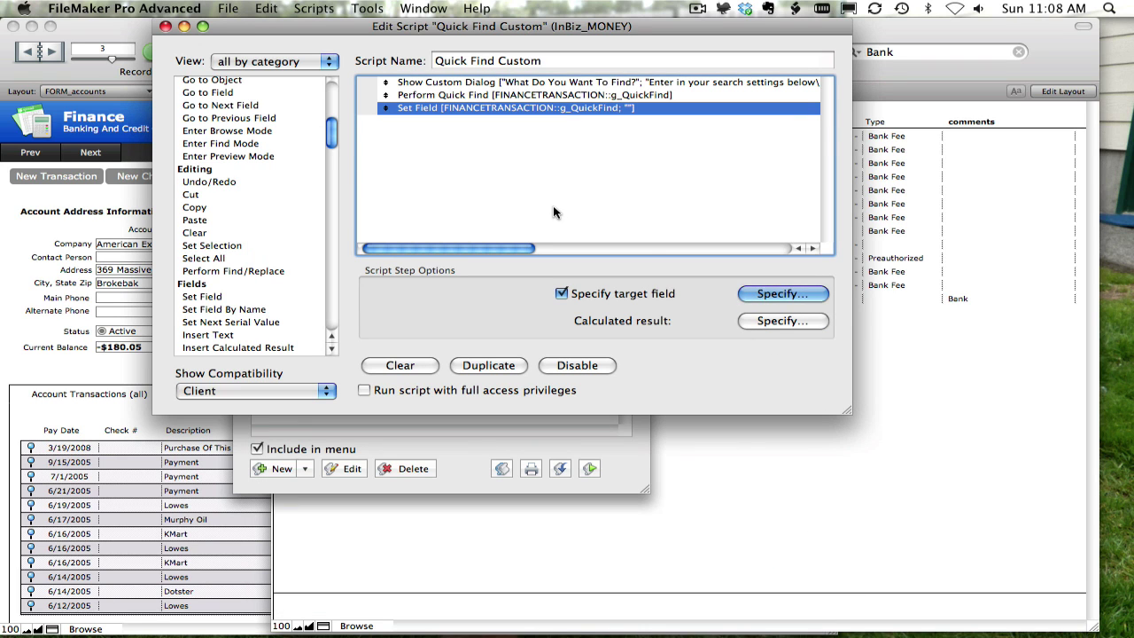
pyautogui.press('super+w')
pyautogui.press('super+w')
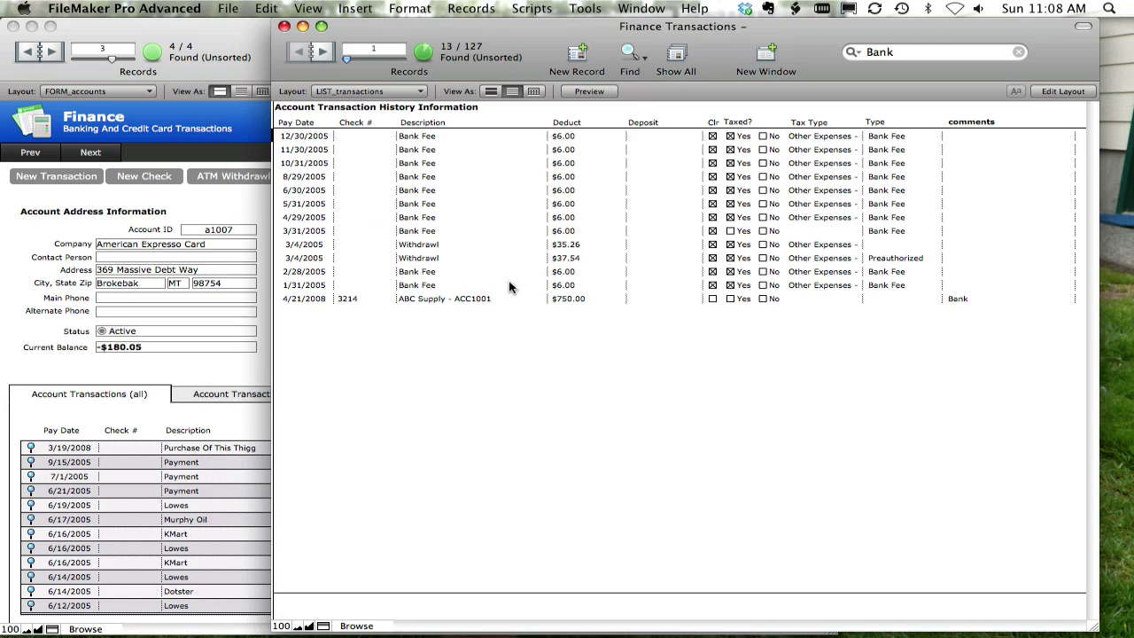
# Switch the LIST_transactions layout to Layout mode and draw a small button in the footer below ck_num.
pyautogui.press('super+l')
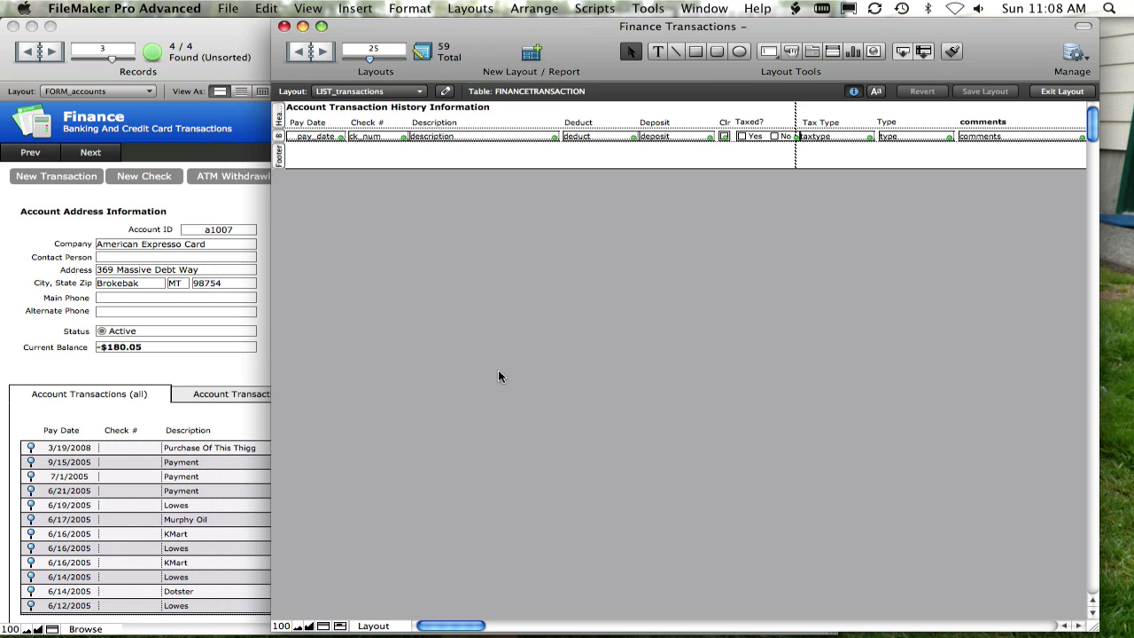
pyautogui.click(792, 51)
pyautogui.moveTo(332, 152); pyautogui.dragTo(387, 160)
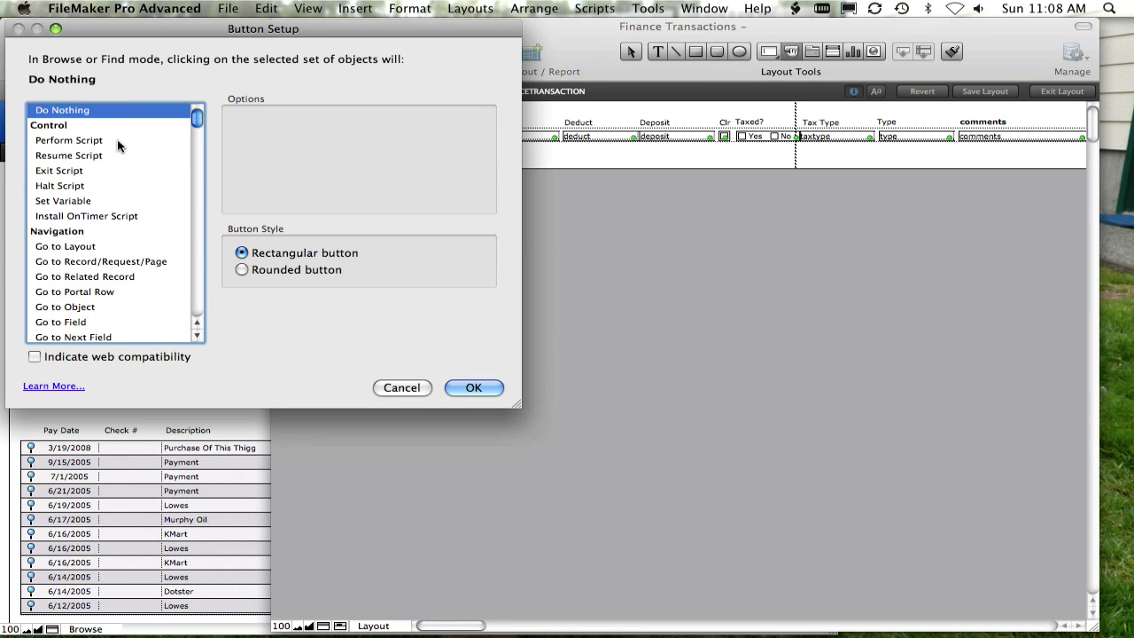
# Assign the footer button to perform the Quick Find Custom script.
pyautogui.click(117, 140)
pyautogui.click(413, 195)
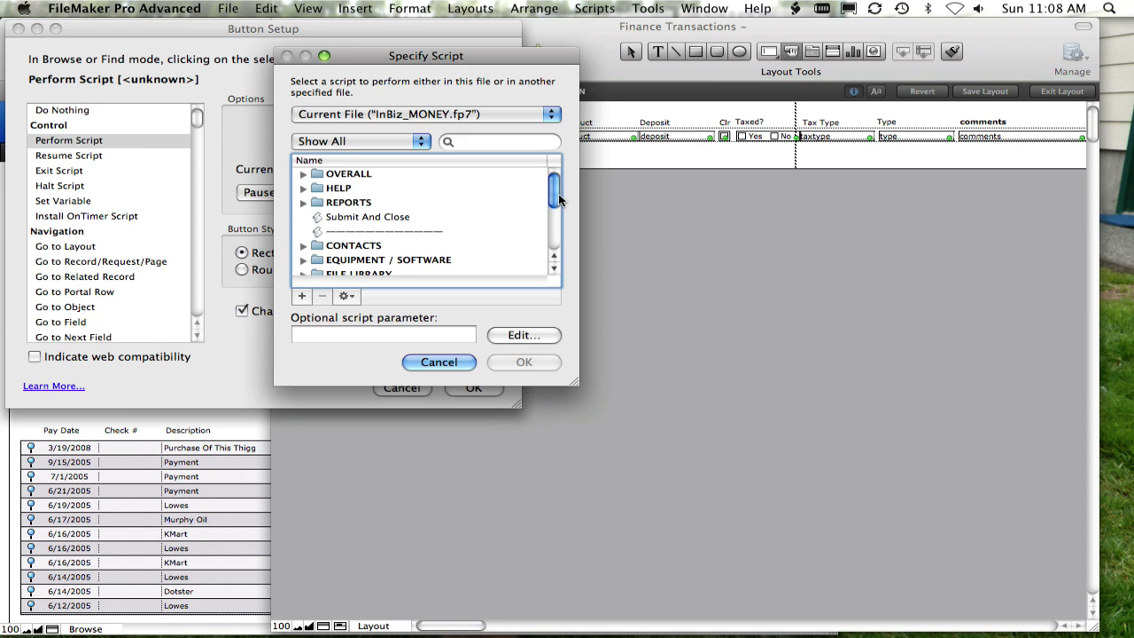
pyautogui.scroll(-3, 424, 257)
pyautogui.click(424, 268)
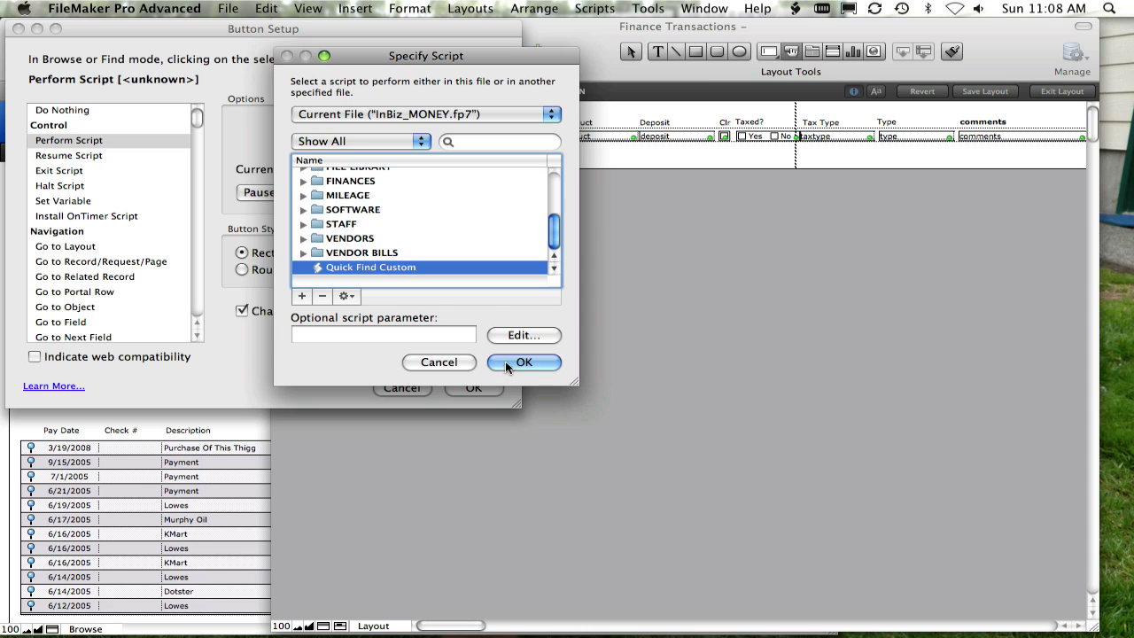
pyautogui.click(509, 360)
pyautogui.click(474, 388)
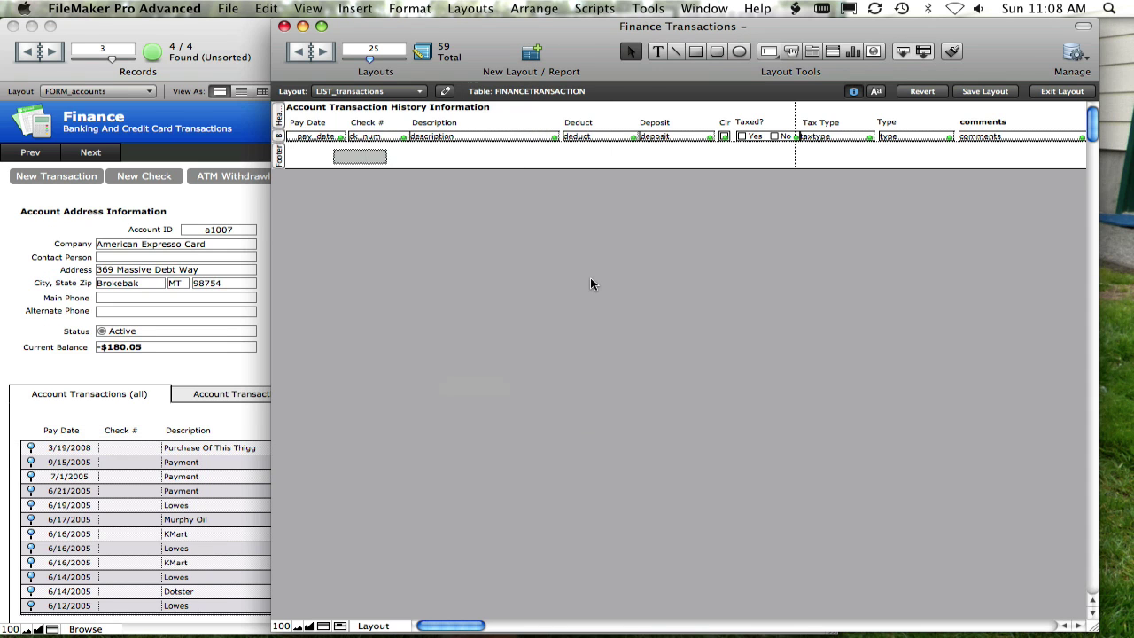
# Return the Finance Transactions window to Browse mode and show all records.
pyautogui.press('super+b')
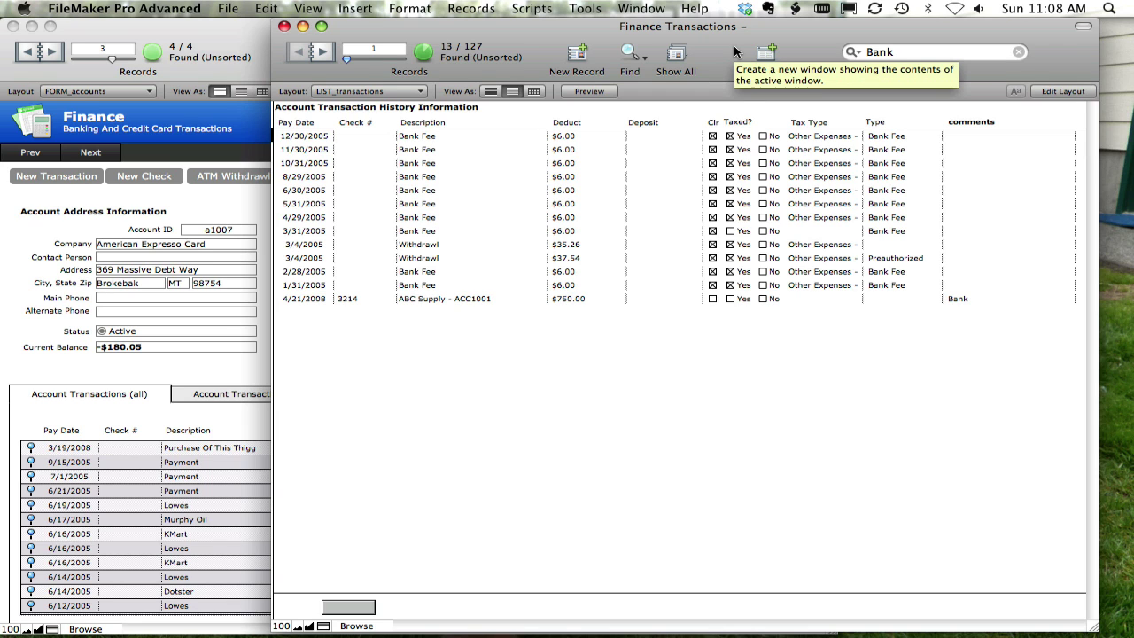
pyautogui.click(470, 8)
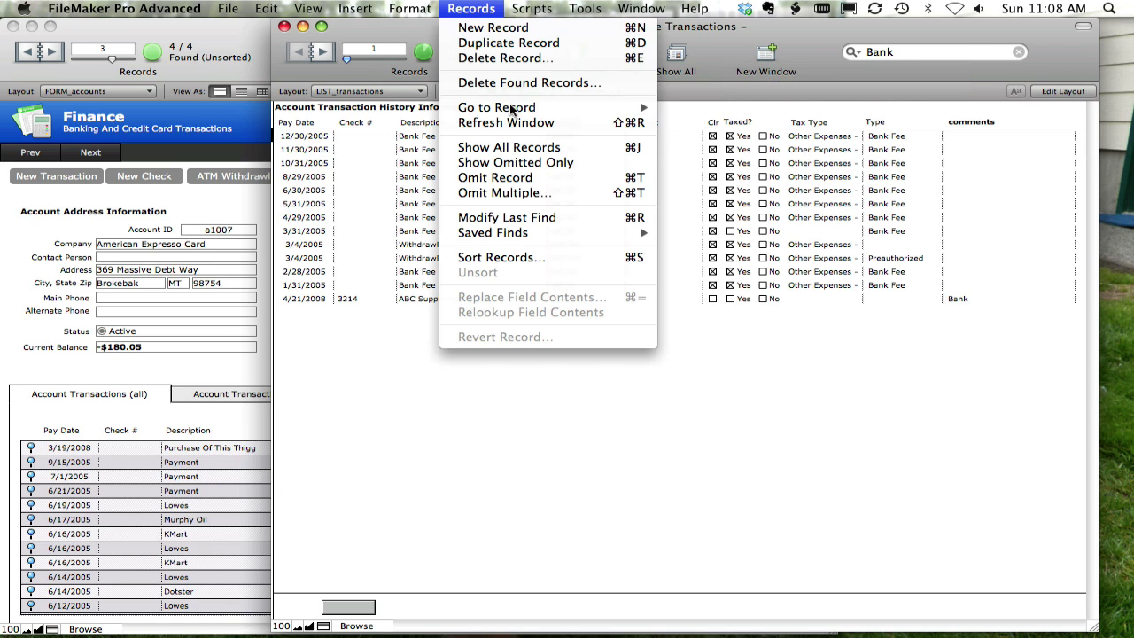
pyautogui.click(512, 147)
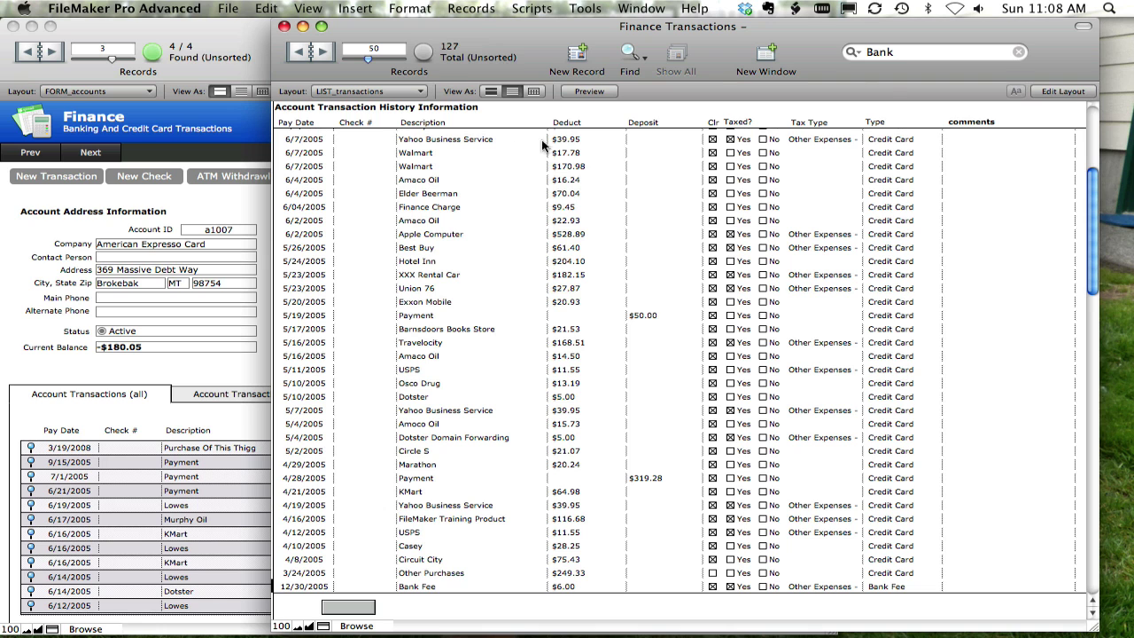
# Customize the toolbar to remove the Quick Find box and hide the Finance Transactions window's status toolbar.
pyautogui.rightClick(877, 73)
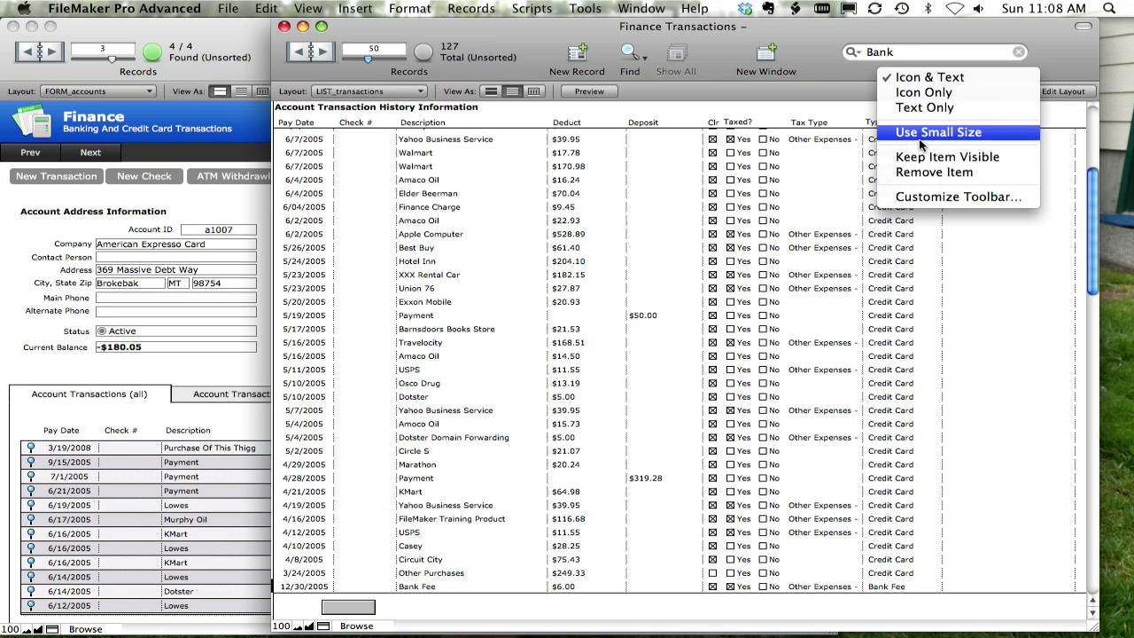
pyautogui.click(900, 60)
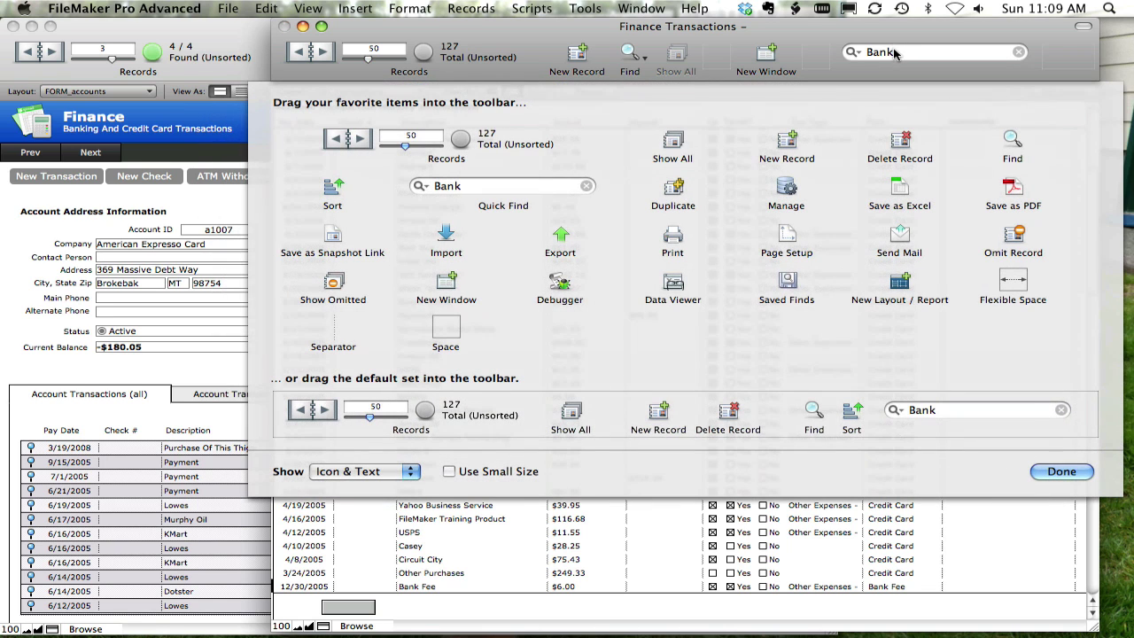
pyautogui.click(1068, 472)
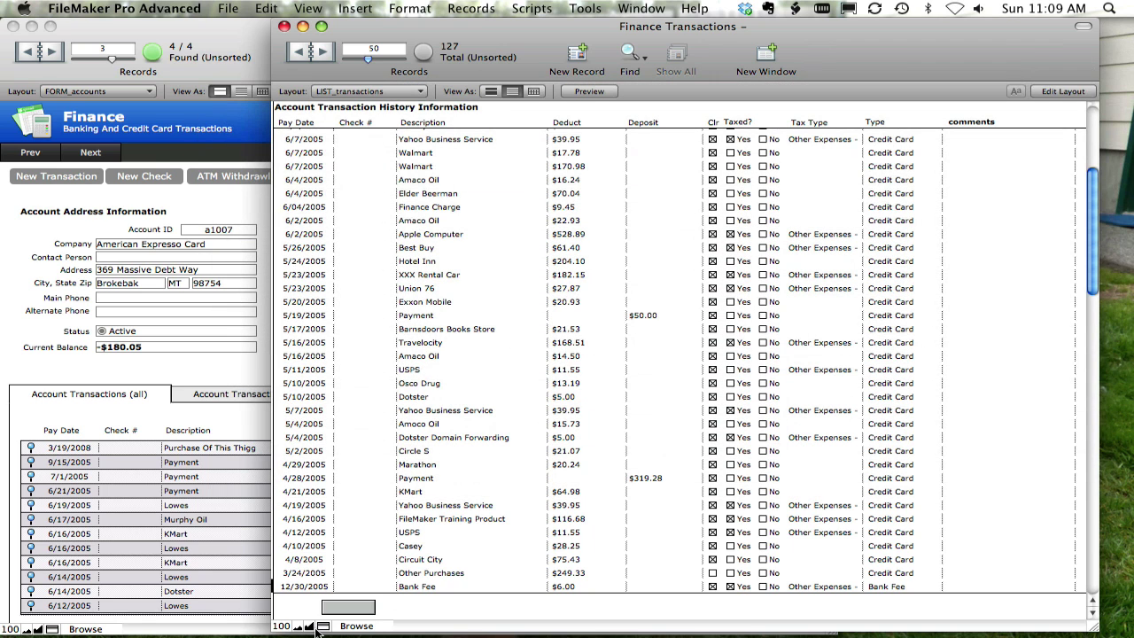
pyautogui.click(324, 625)
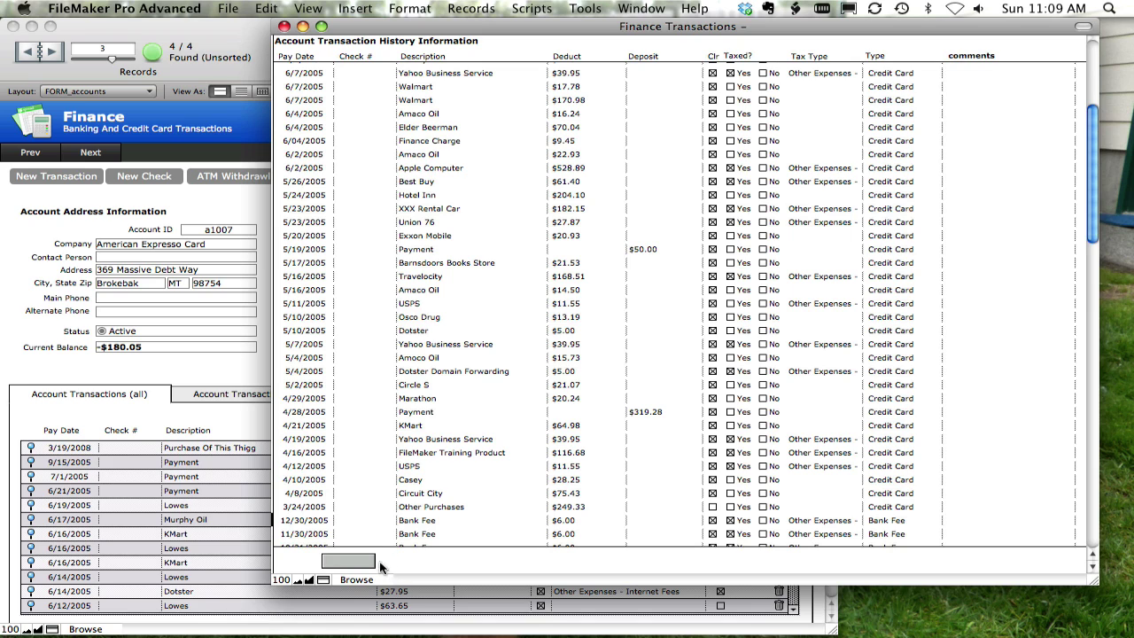
# Test the footer button's Quick Find Custom script by searching the finance transactions for "bank".
pyautogui.moveTo(364, 560); pyautogui.dragTo(364, 560)
pyautogui.press('super+1')
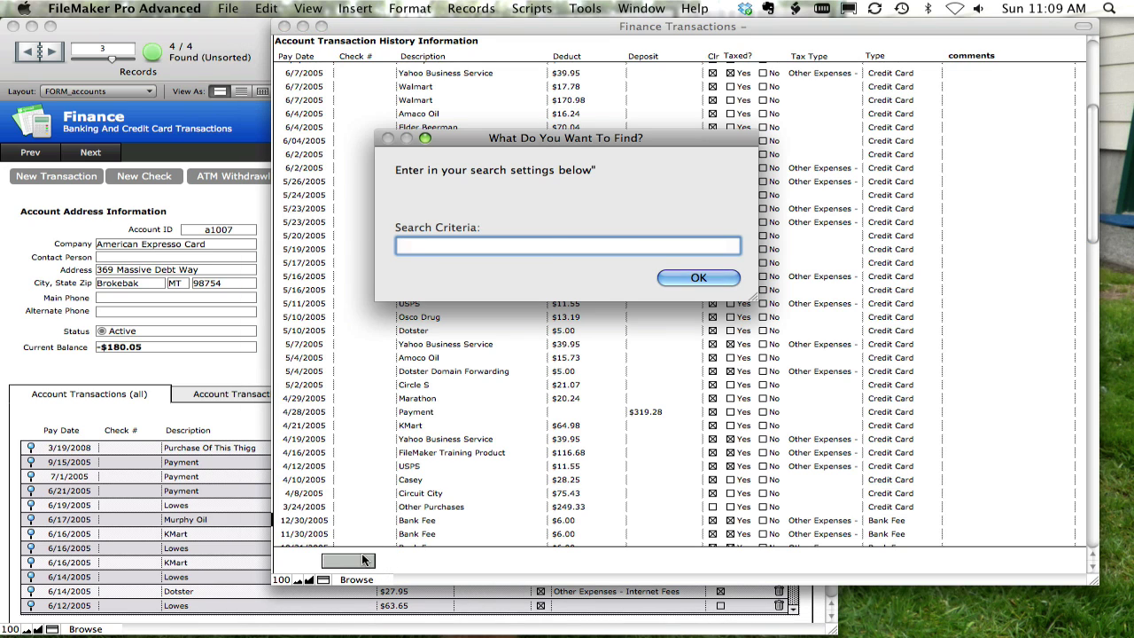
pyautogui.write('bank')
pyautogui.press('Return')
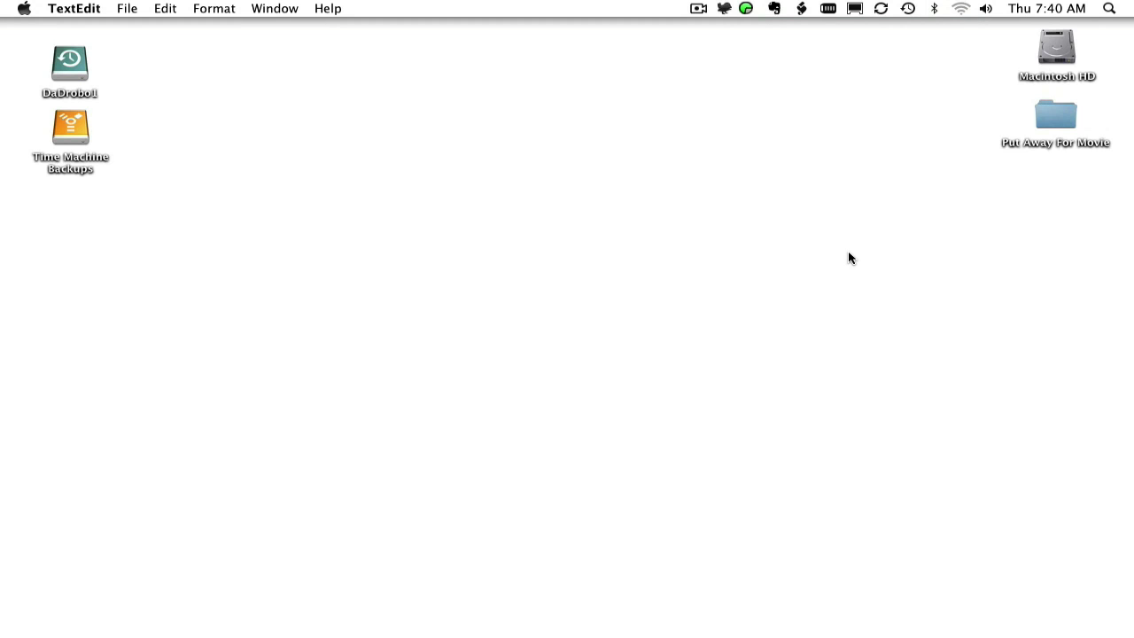
# Switch to TextEdit and create a new document reading "The material within this movie is offered AS IS.".
pyautogui.press('super+n')
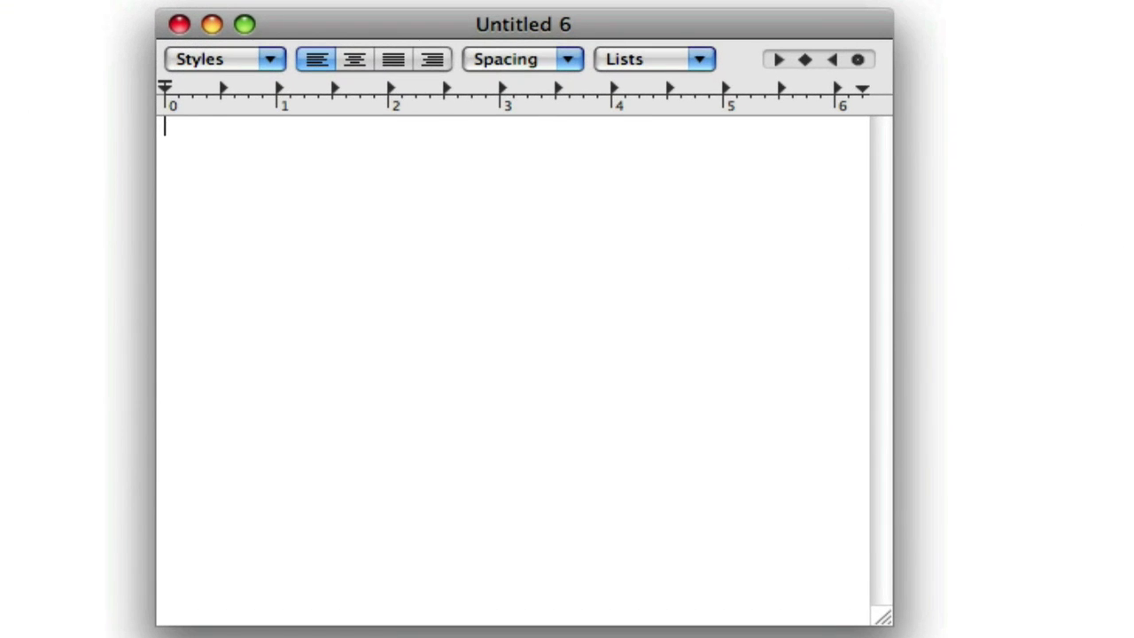
pyautogui.write('The material within this movie is offered AS IS.')
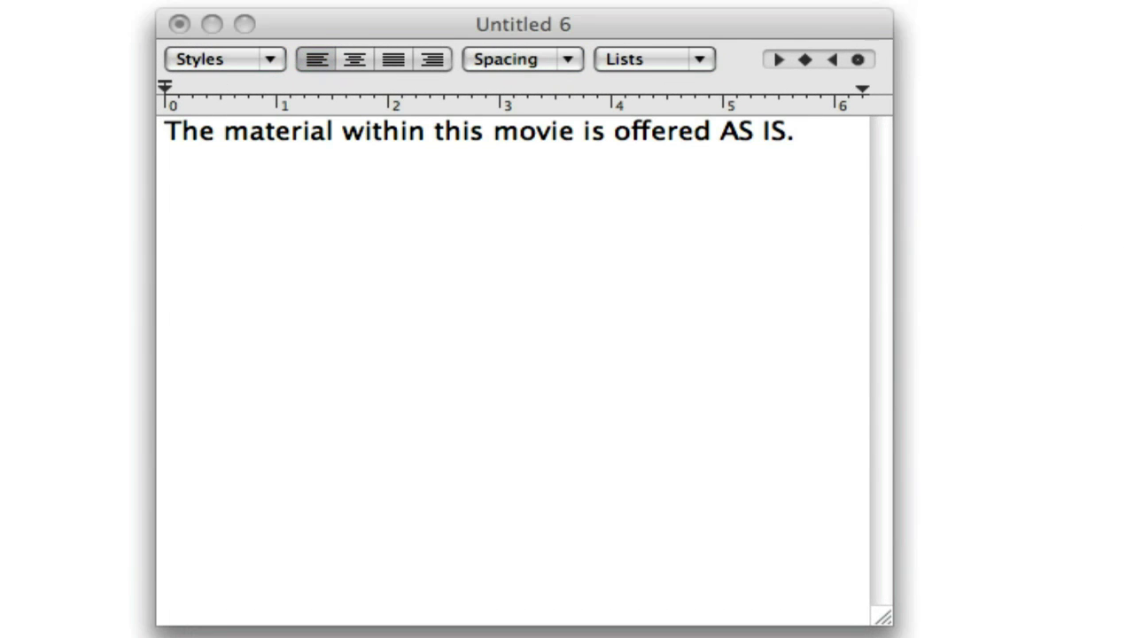
# Add a separate paragraph: "There is NO REPRESENTATION OR WARRANTY, expressed or implied, nor does any other contributor to this document.".
pyautogui.click(611, 271)
pyautogui.press('Return')
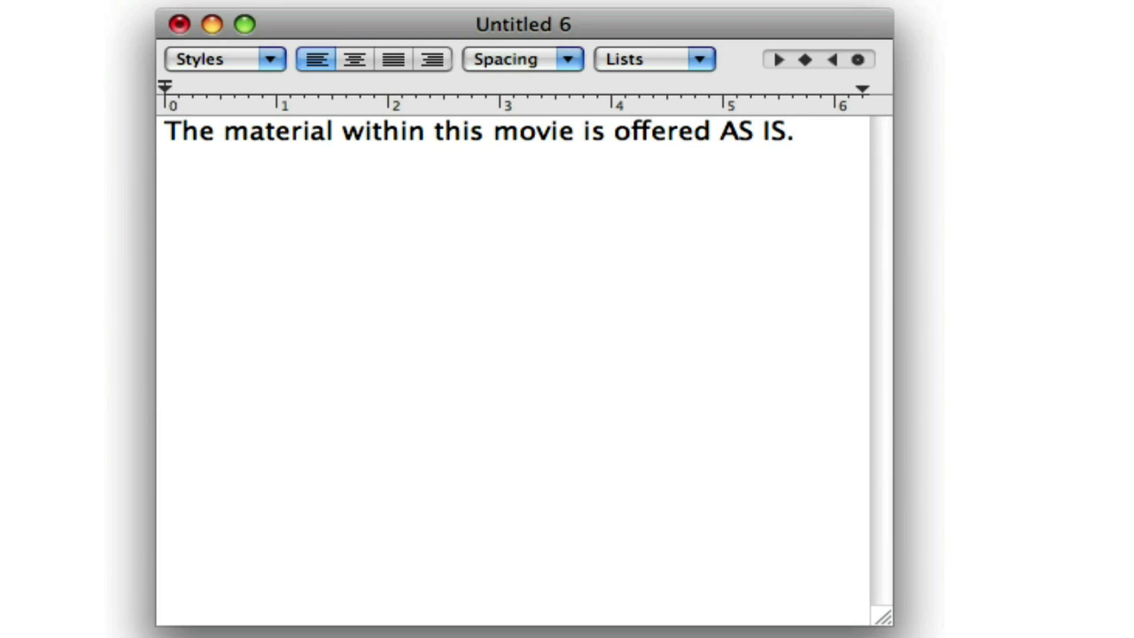
pyautogui.write('There is NO REPRESENTATION OR WARRANTY, expressed or implied, nor does any other contributor to this document.')
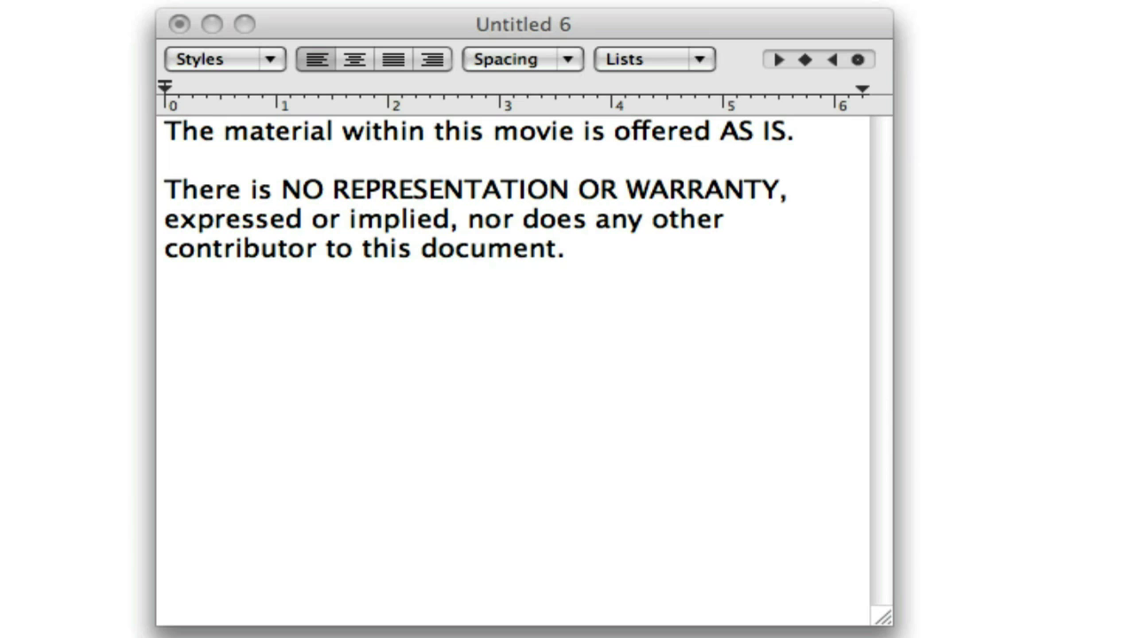
# Add a paragraph: "WARRANTIES OF MERCHANT ABILITY AND FITNESS FOR A PARTICULAR PURPOSE ARE EXPRESSLY DISCLAIMED. Consequential and incidental damages are expressly excluded.".
pyautogui.click(668, 422)
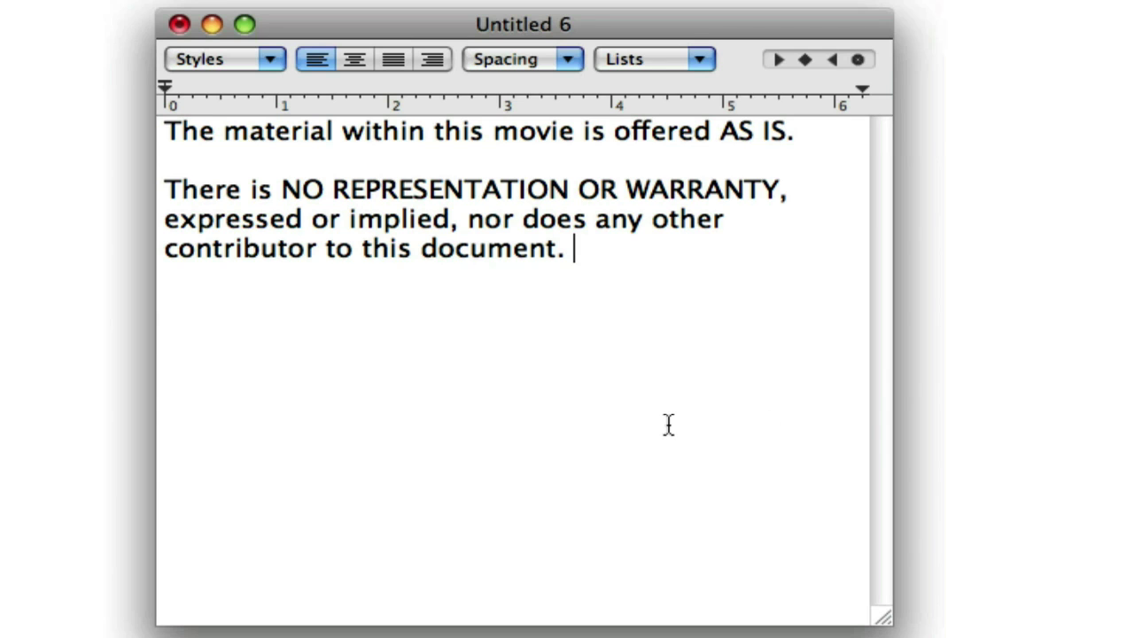
pyautogui.press('Return')
pyautogui.press('Return')
pyautogui.write('WARRANTIES OF MERCHANT ABILITY AND FITNESS FOR A PARTICULAR PURPOSE ARE EXPRESSLY DISCLAIMED. Consequential and incidental damages are expressly excluded.')
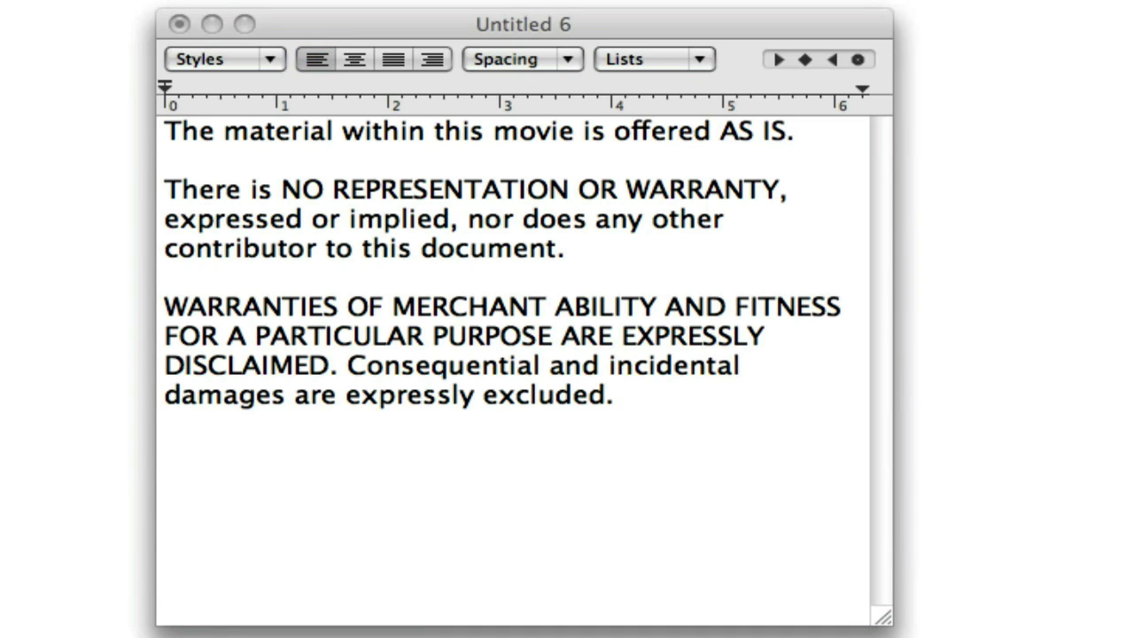
# Add a separate paragraph reading "FileMaker Pro is the registered trademark of FileMaker Inc.".
pyautogui.click(663, 475)
pyautogui.press('Return')
pyautogui.press('Return')
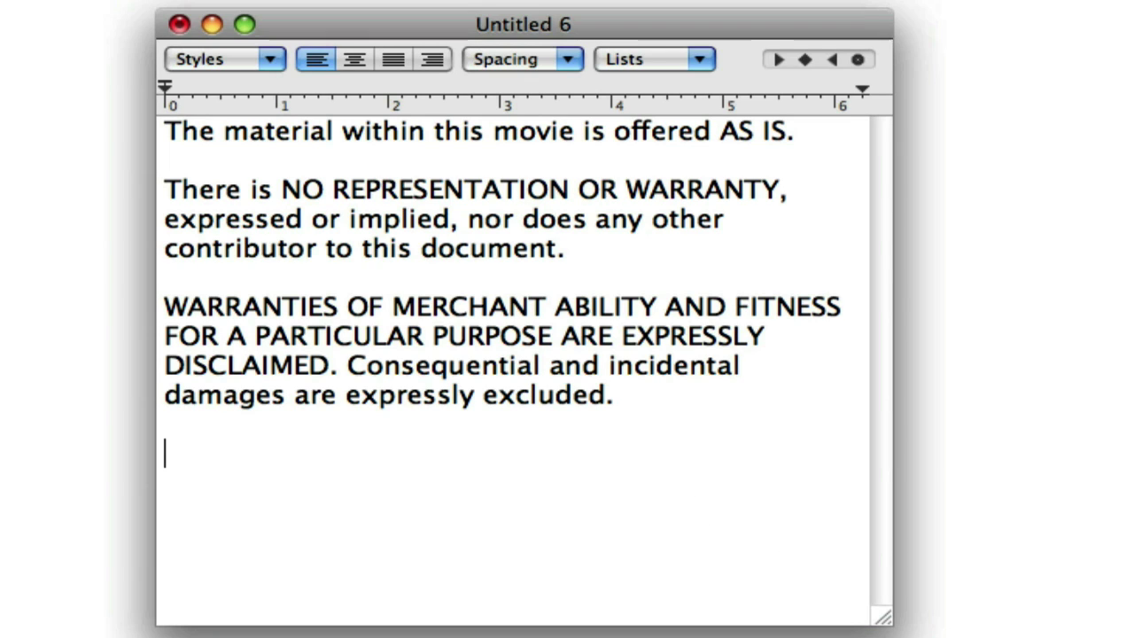
pyautogui.write('FileMaker Pro is the registered trademark of FileMaker Inc.')
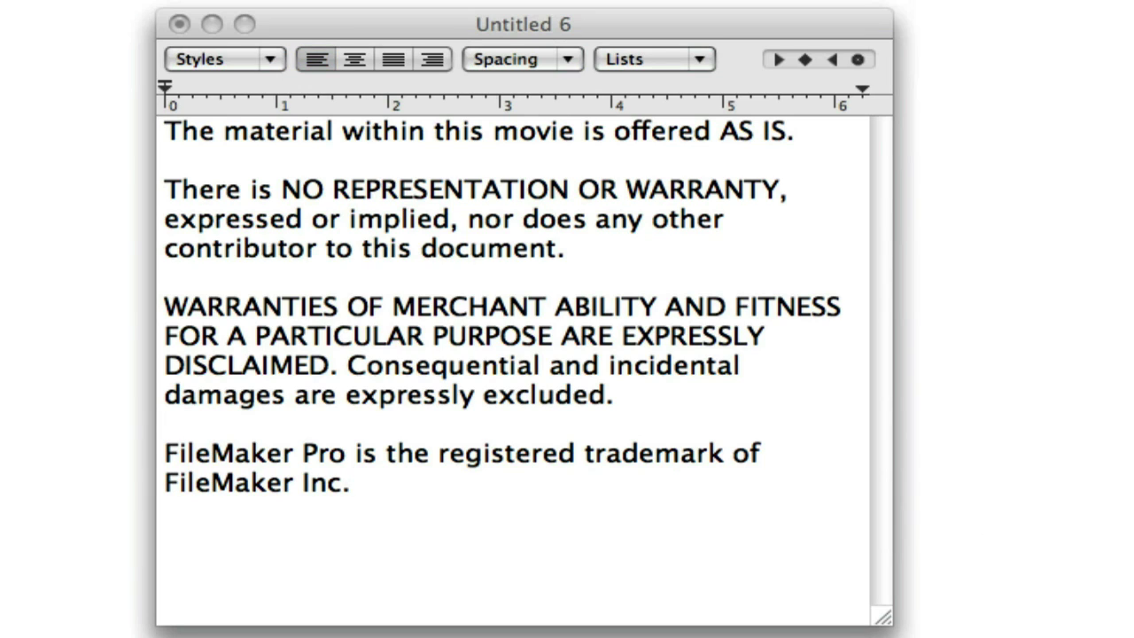
# End the document with a separate © 2009 copyright line giving the author's full name and website.
pyautogui.click(646, 497)
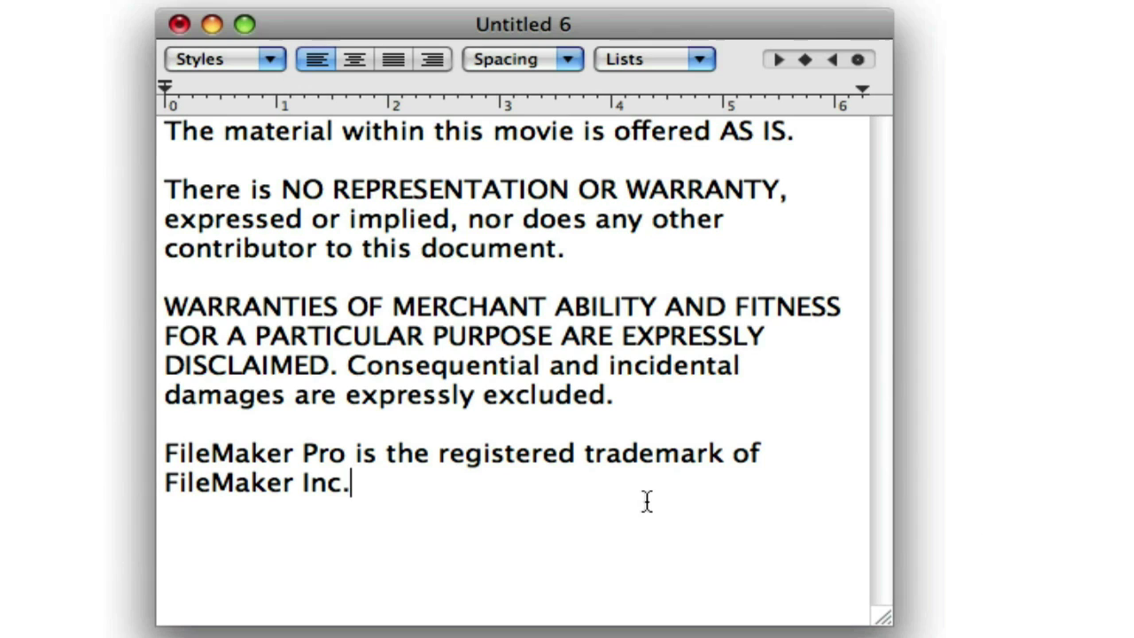
pyautogui.press('Return')
pyautogui.press('Return')
pyautogui.write('© 2009 Dwayne Wright - dwaynewright.com')
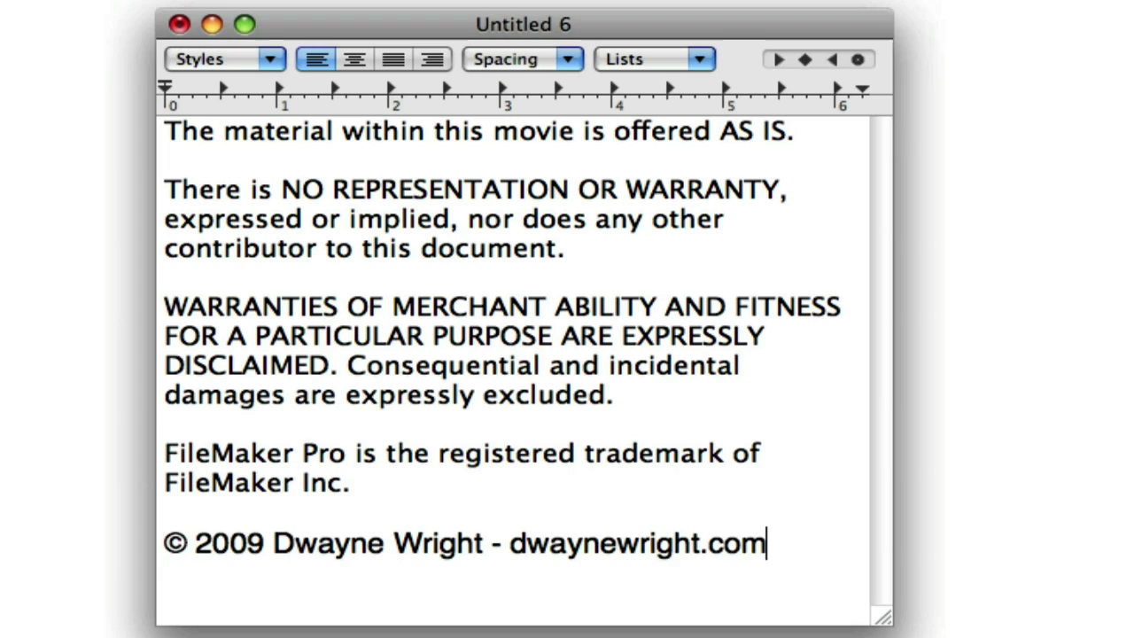